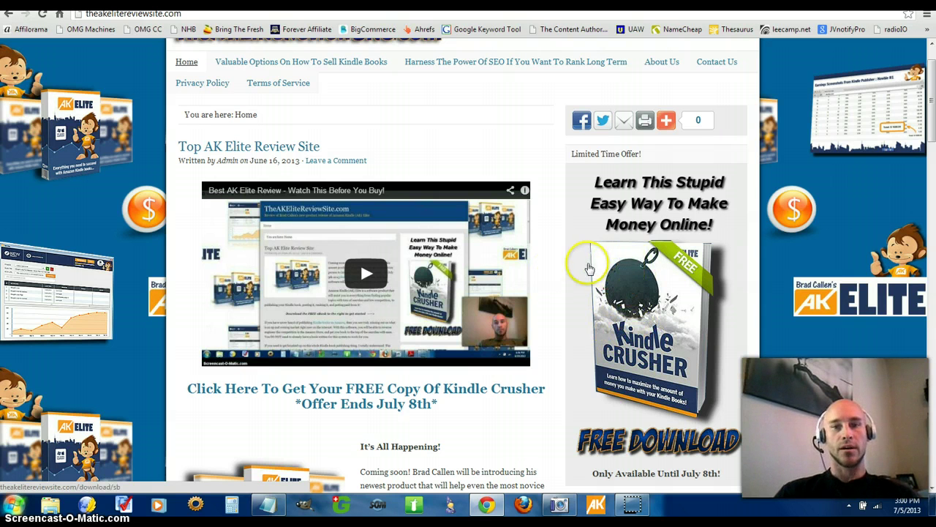
Launch AK Elite from the taskbar so its start screen replaces Chrome
{"action": "left_click", "coordinate": [553, 275]}
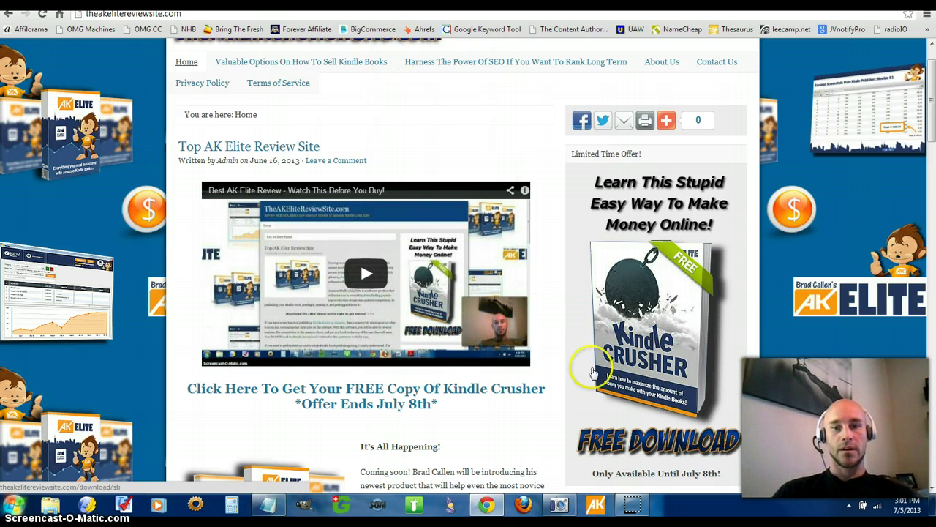
{"action": "left_click", "coordinate": [596, 504]}
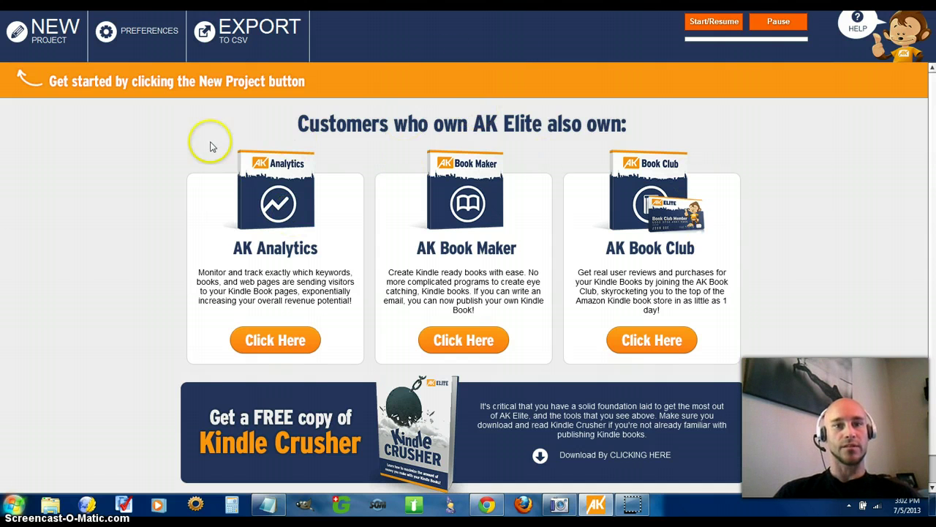
Start a new project, review the four project types, and keep 1. Kindle Book Niche Selection
{"action": "left_click", "coordinate": [42, 41]}
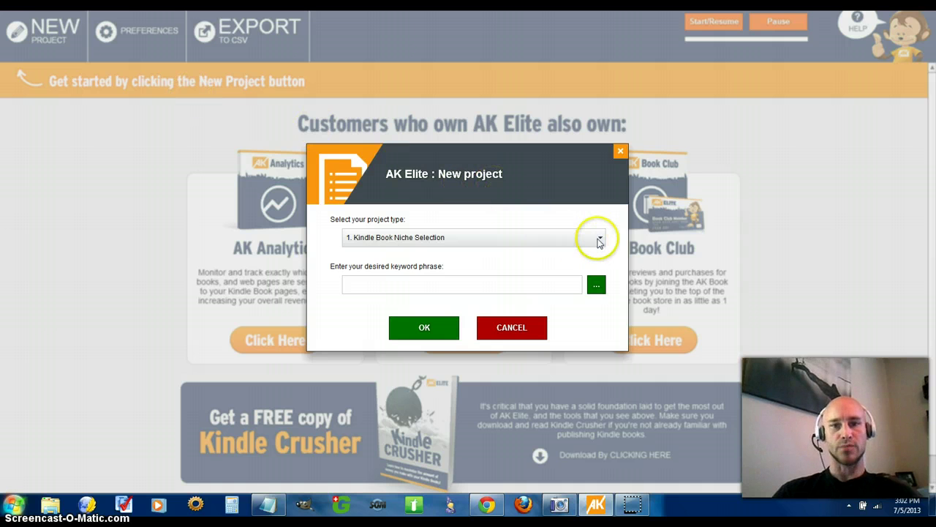
{"action": "left_click", "coordinate": [598, 240]}
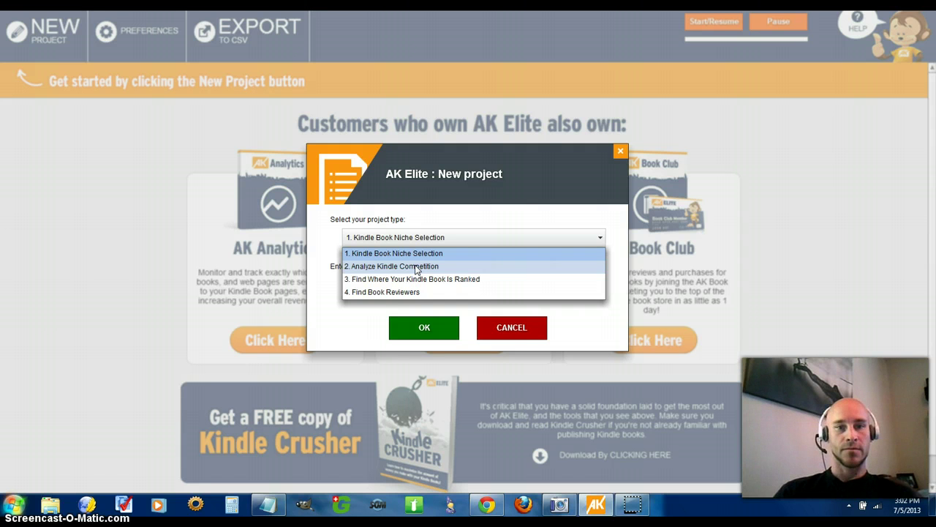
{"action": "left_click", "coordinate": [411, 268]}
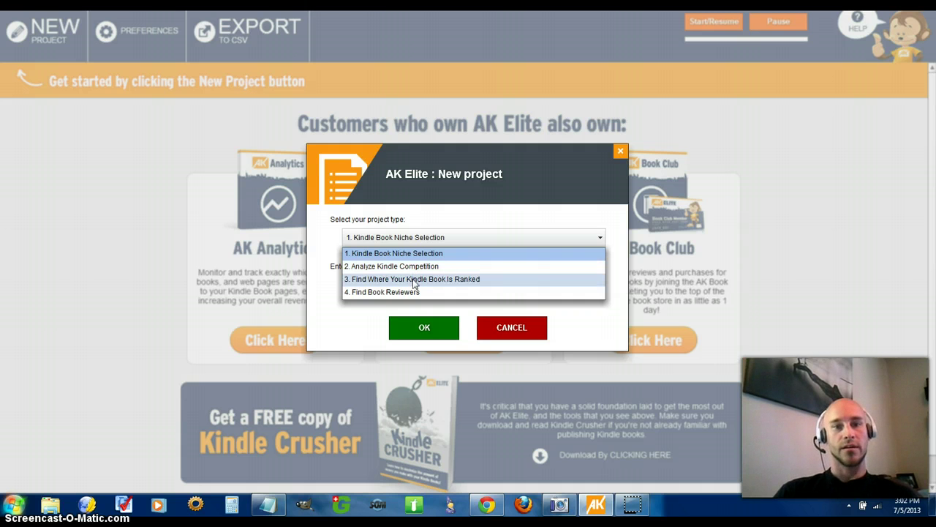
{"action": "left_click", "coordinate": [415, 282]}
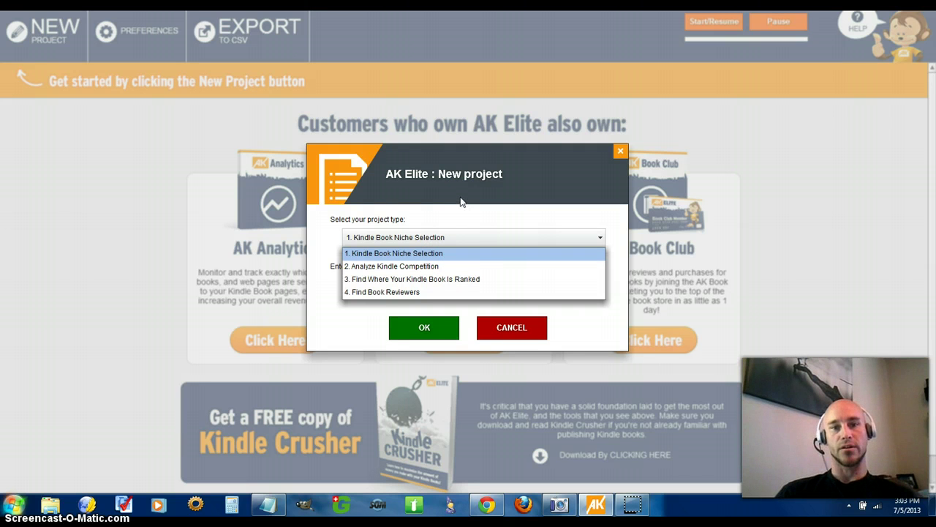
{"action": "left_click", "coordinate": [462, 200]}
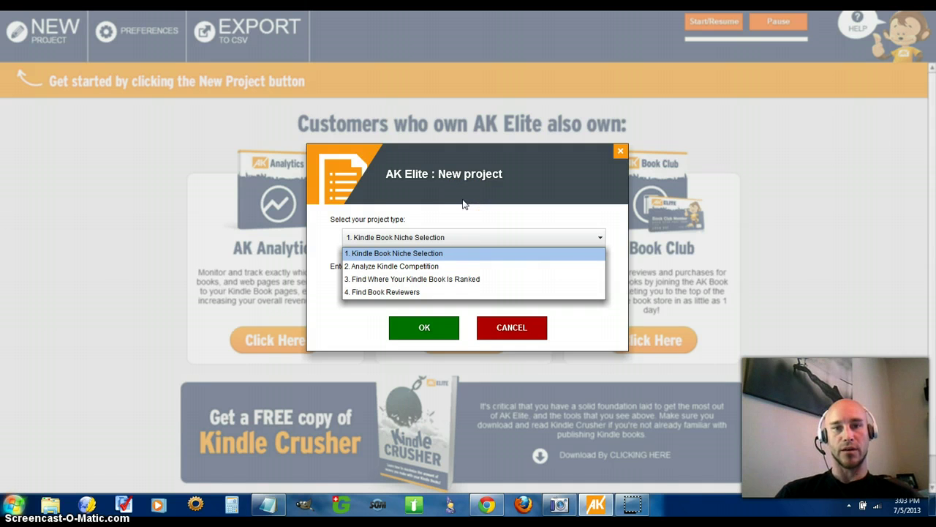
{"action": "left_click", "coordinate": [621, 152]}
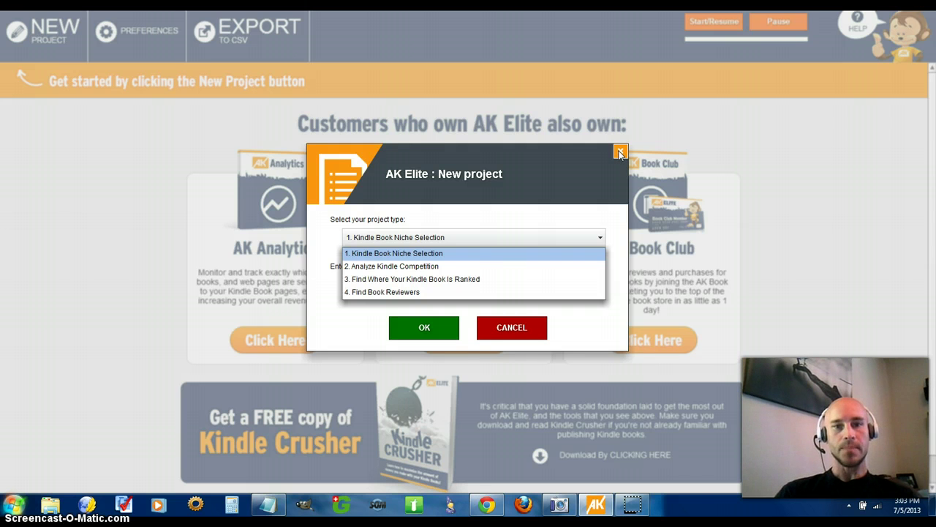
{"action": "left_click", "coordinate": [440, 255]}
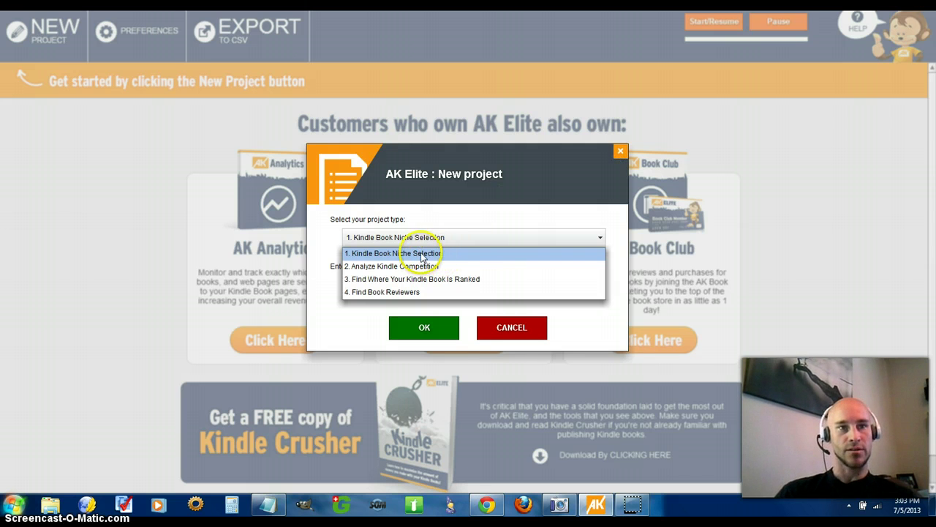
{"action": "left_click", "coordinate": [422, 254]}
{"action": "left_click", "coordinate": [414, 286]}
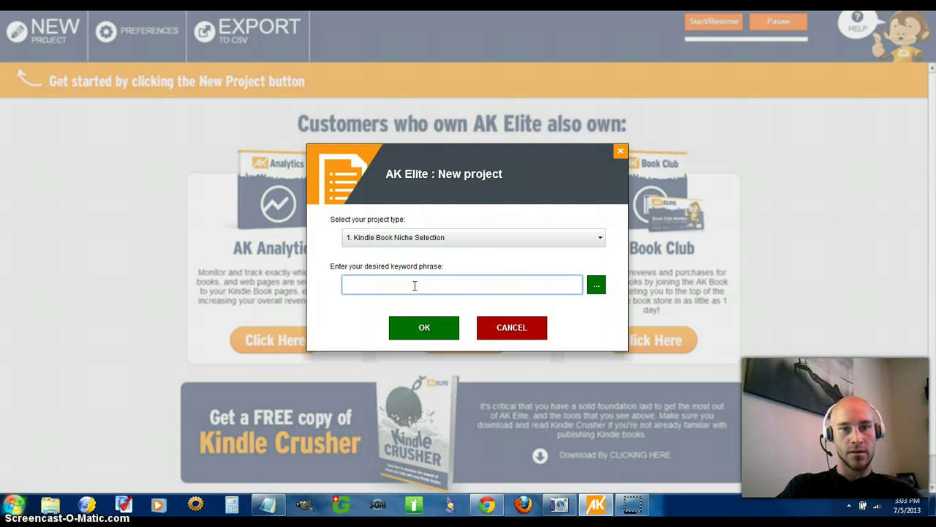
Enter 'juicing recipes', look at the multiple-keywords area, then cancel this first attempt
{"action": "type", "text": "juicing "}
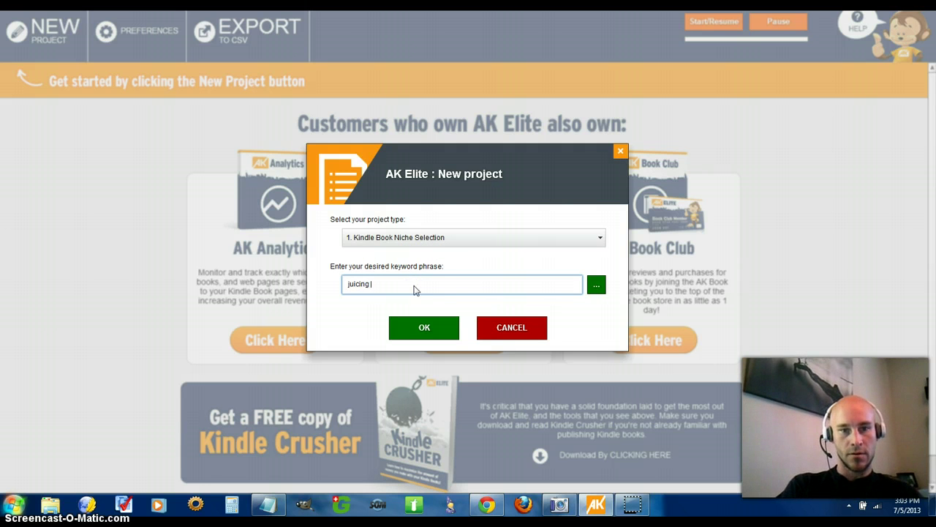
{"action": "type", "text": "recipes"}
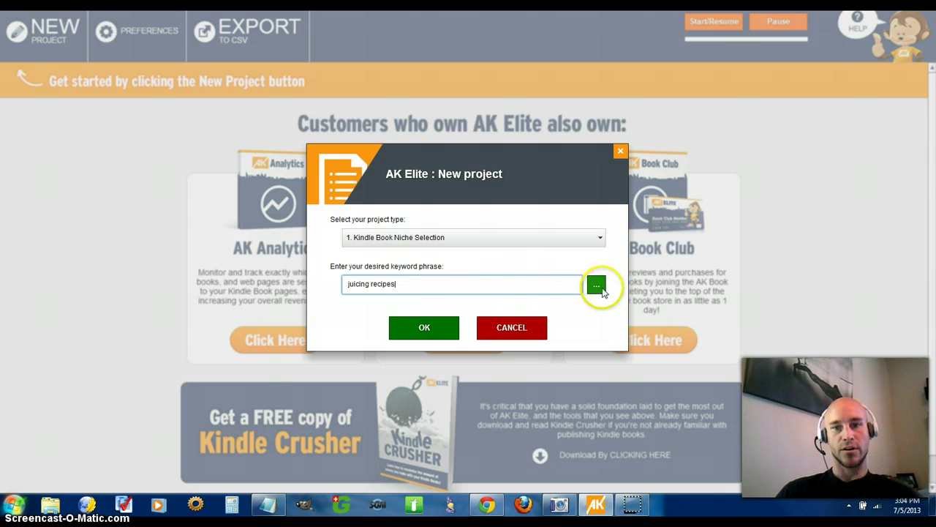
{"action": "left_click", "coordinate": [597, 285]}
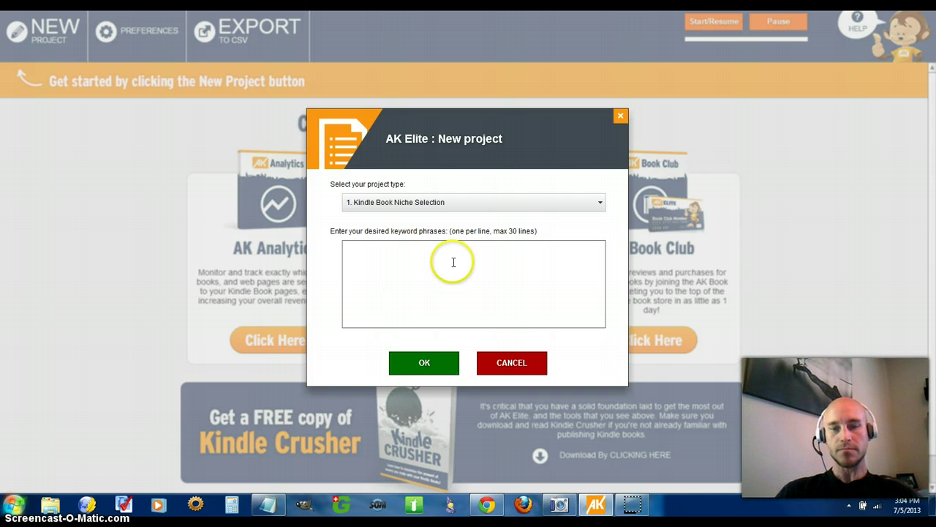
{"action": "left_click", "coordinate": [517, 369]}
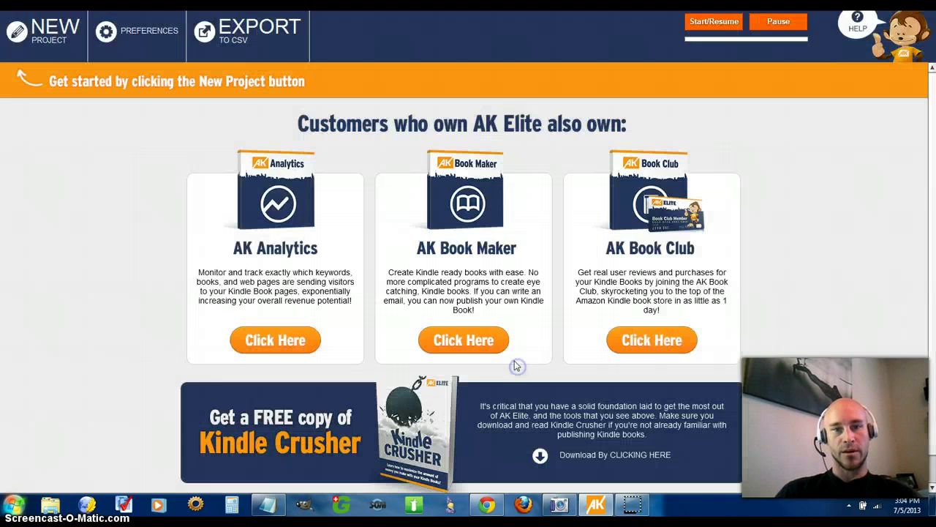
Create the P1 'juicing recipes' niche project and bring up Amazon's Kindle results in Chrome
{"action": "left_click", "coordinate": [30, 38]}
{"action": "left_click", "coordinate": [448, 283]}
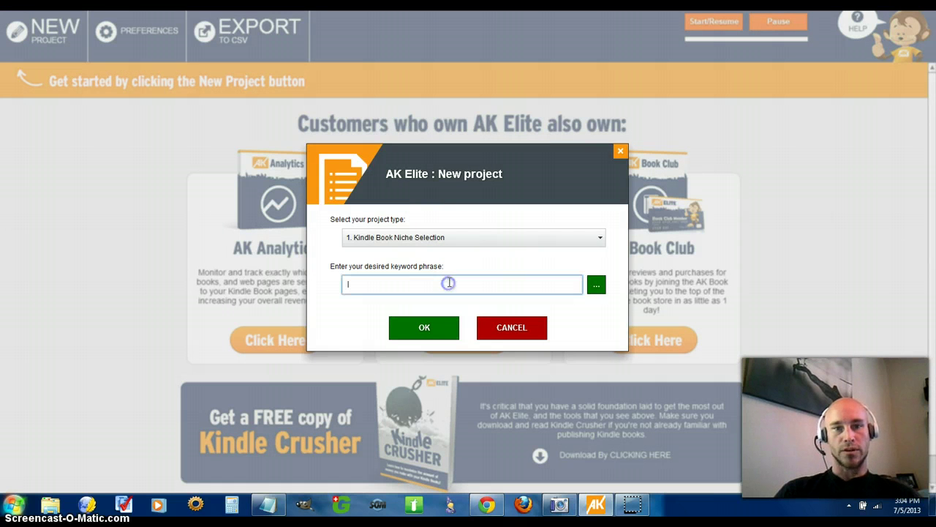
{"action": "type", "text": "juicing "}
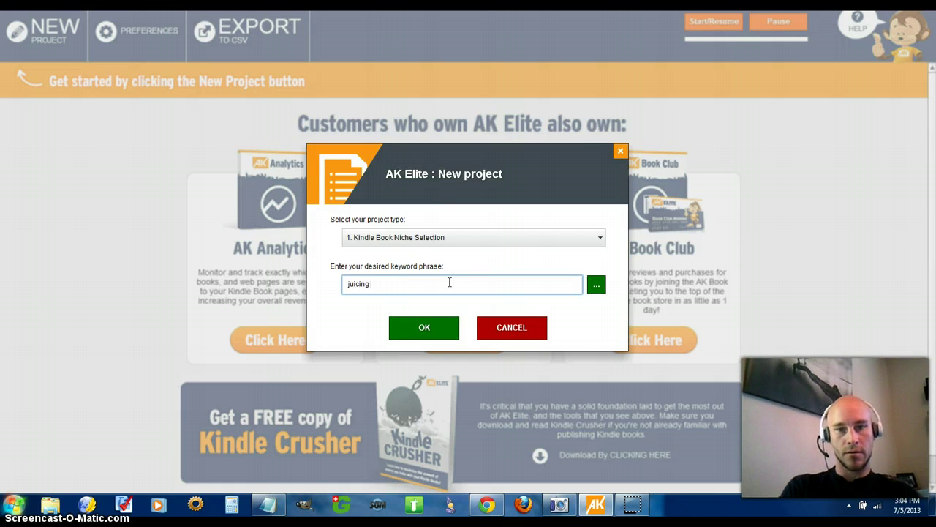
{"action": "type", "text": "recipes"}
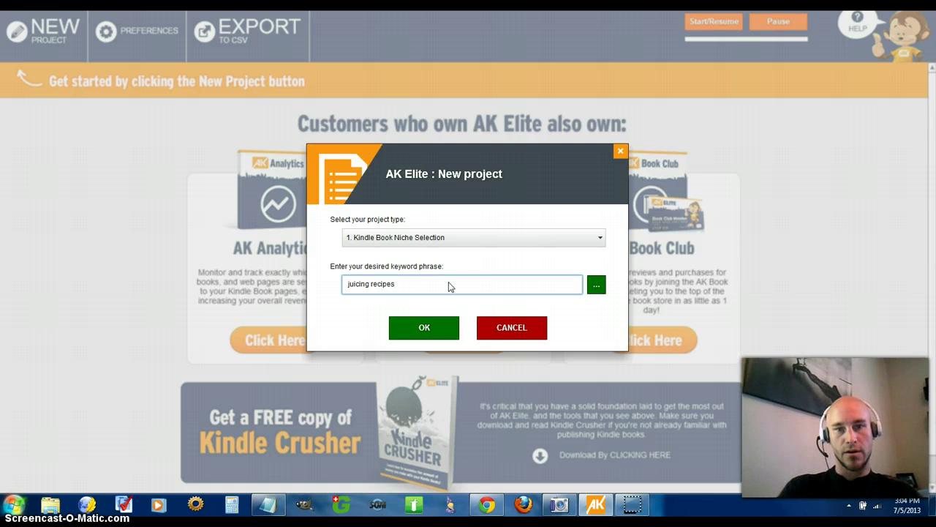
{"action": "left_click", "coordinate": [422, 328]}
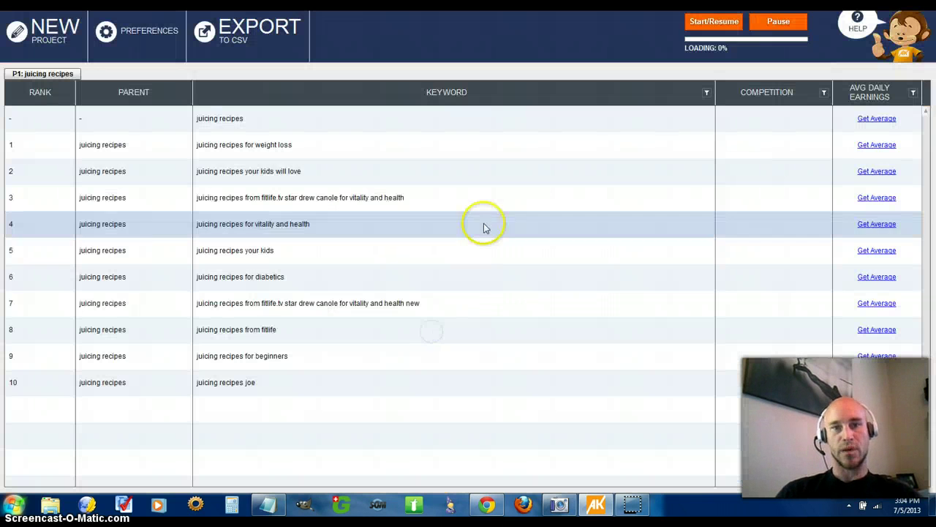
{"action": "left_click", "coordinate": [487, 504]}
{"action": "left_click", "coordinate": [487, 504]}
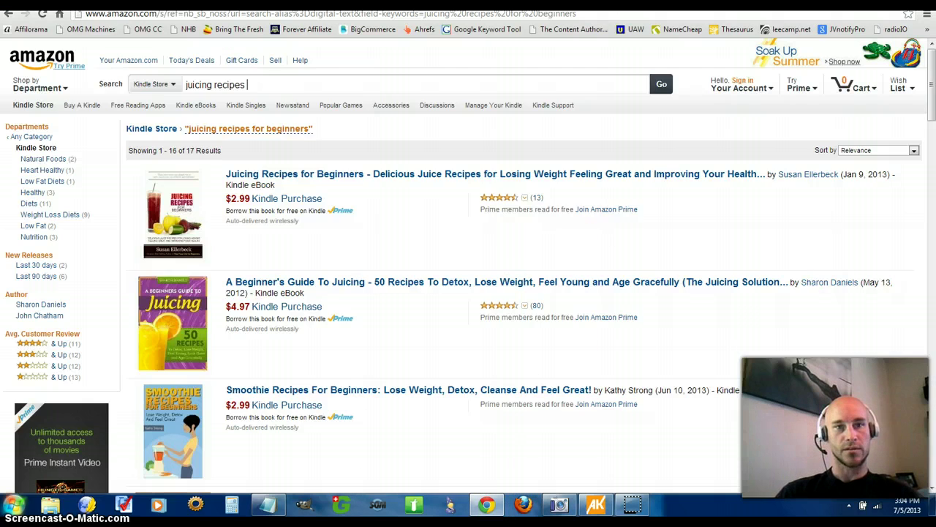
Check Amazon's autocomplete suggestions for juicing recipes, then return to the AK Elite keyword table
{"action": "left_click", "coordinate": [263, 78]}
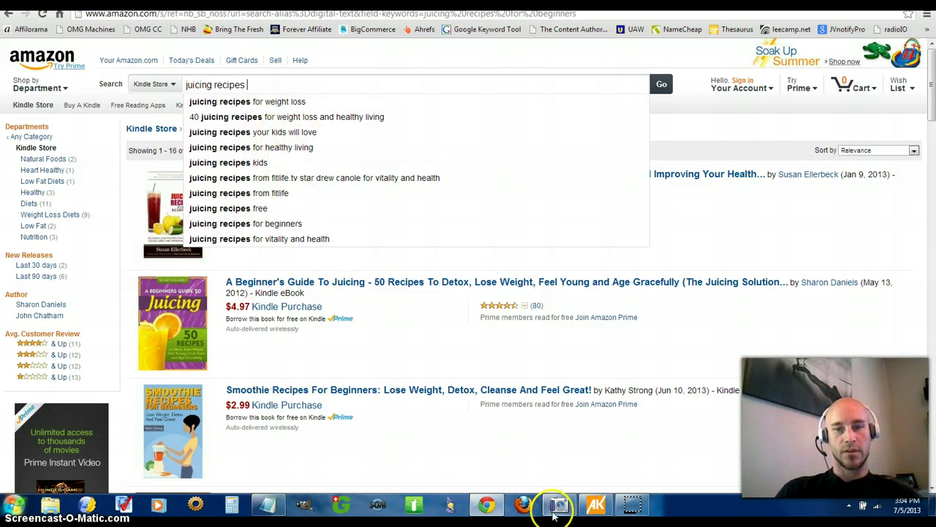
{"action": "left_click", "coordinate": [596, 505]}
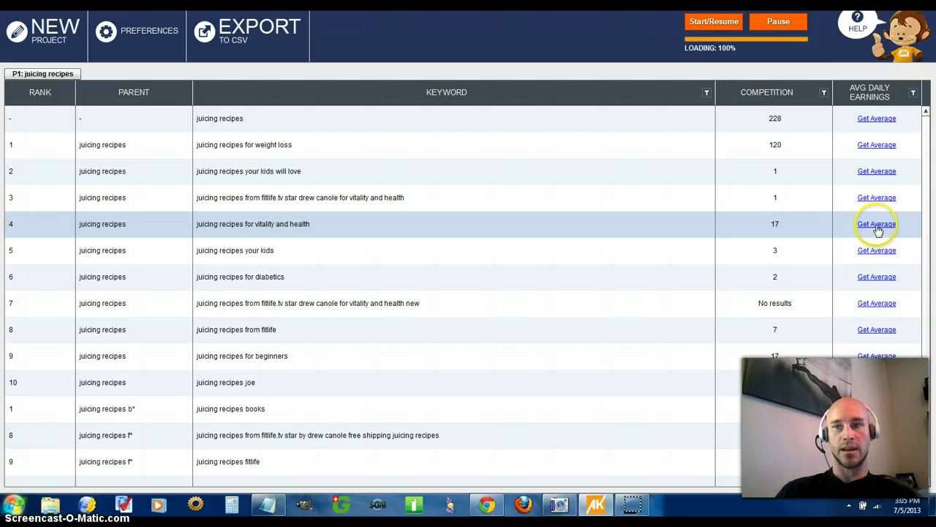
Get $12.00 average daily earnings for 'juicing recipes for beginners' and analyze its Kindle competition
{"action": "left_click", "coordinate": [872, 356]}
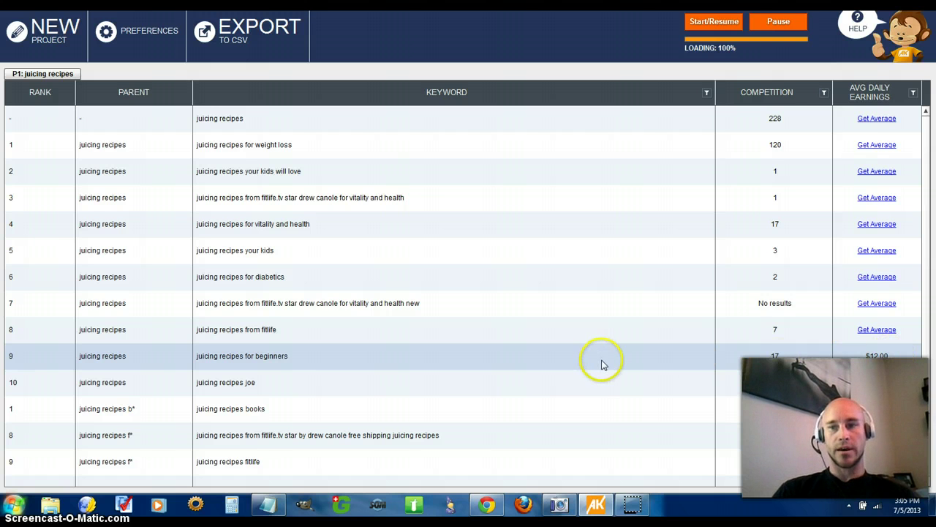
{"action": "right_click", "coordinate": [261, 361]}
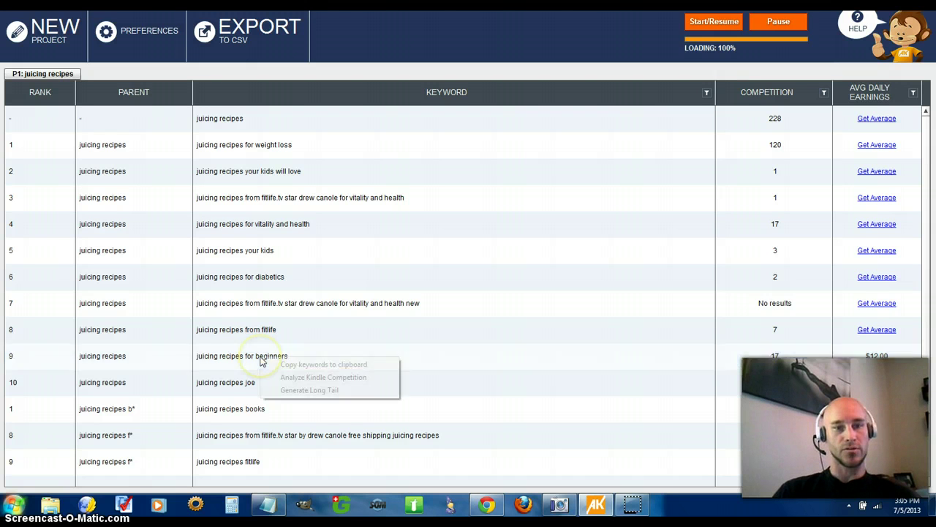
{"action": "left_click", "coordinate": [328, 377]}
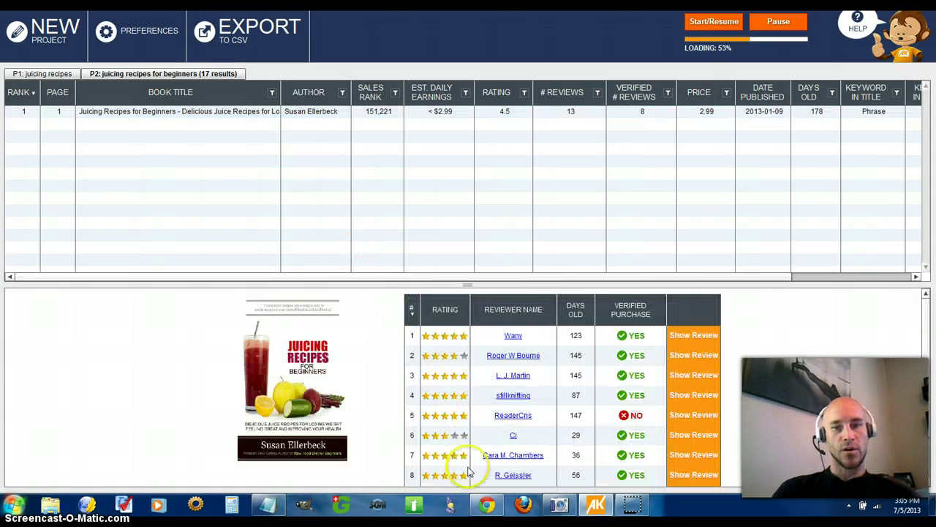
{"action": "left_click", "coordinate": [487, 504]}
Search Amazon's Kindle Store for 'juicing recipes for beginners' (17 results), then return to AK Elite
{"action": "left_click", "coordinate": [261, 83]}
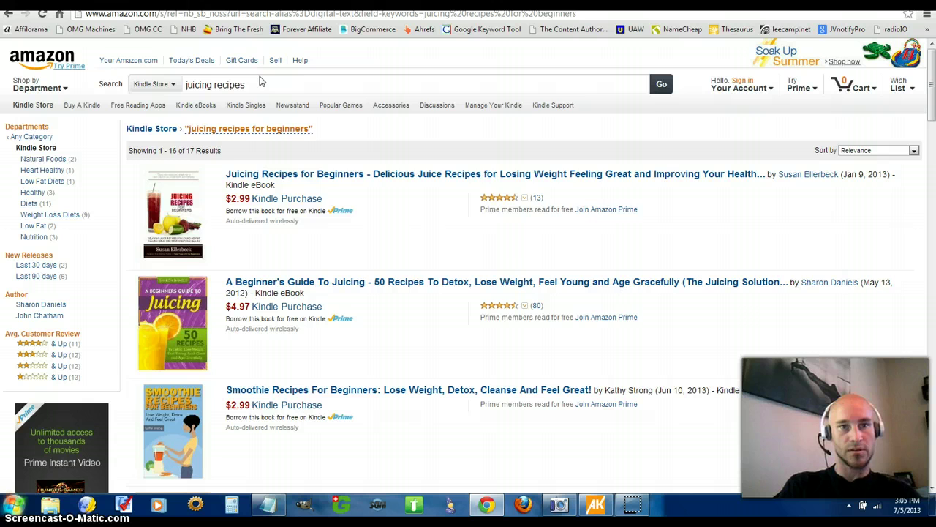
{"action": "type", "text": "for begin"}
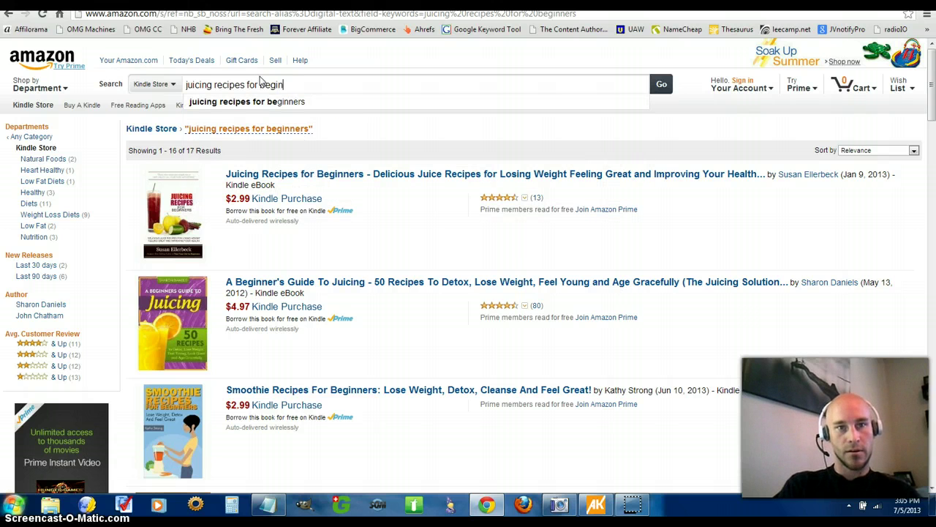
{"action": "type", "text": "g"}
{"action": "key", "text": "BackSpace"}
{"action": "type", "text": "nners"}
{"action": "key", "text": "Return"}
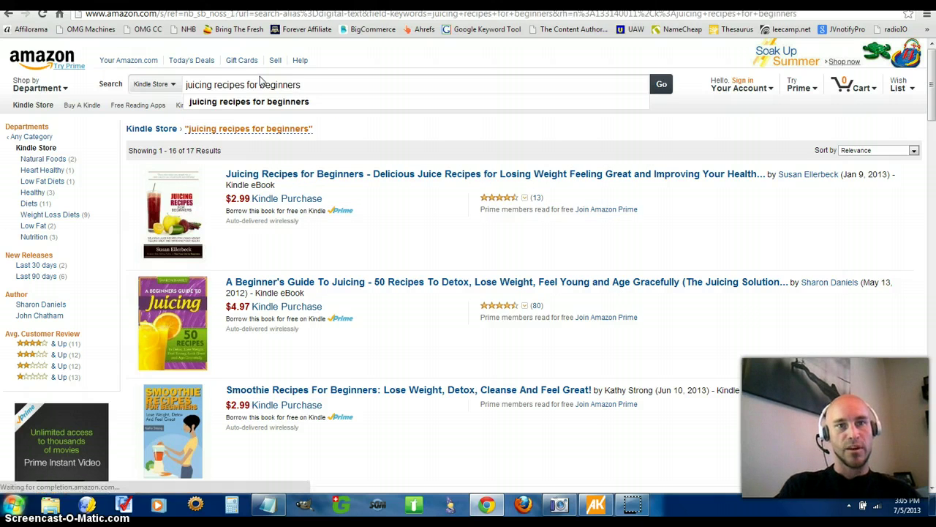
{"action": "left_click", "coordinate": [249, 81]}
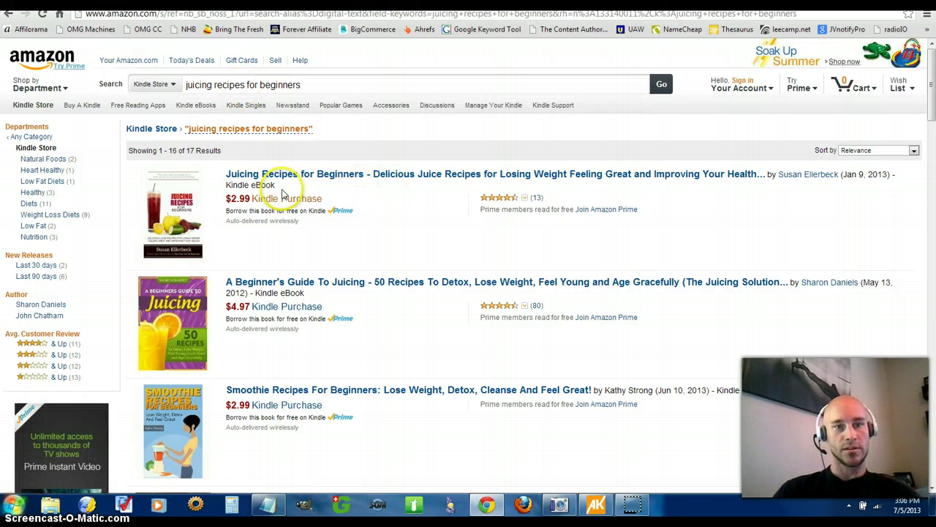
{"action": "scroll", "coordinate": [280, 327], "scroll_direction": "down", "scroll_amount": 2}
{"action": "scroll", "coordinate": [282, 329], "scroll_direction": "up", "scroll_amount": 2}
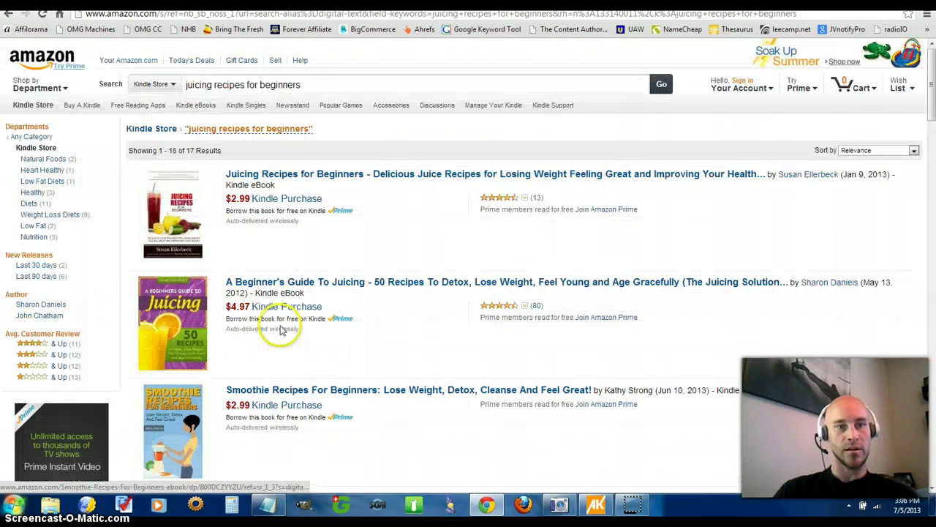
{"action": "left_click", "coordinate": [599, 503]}
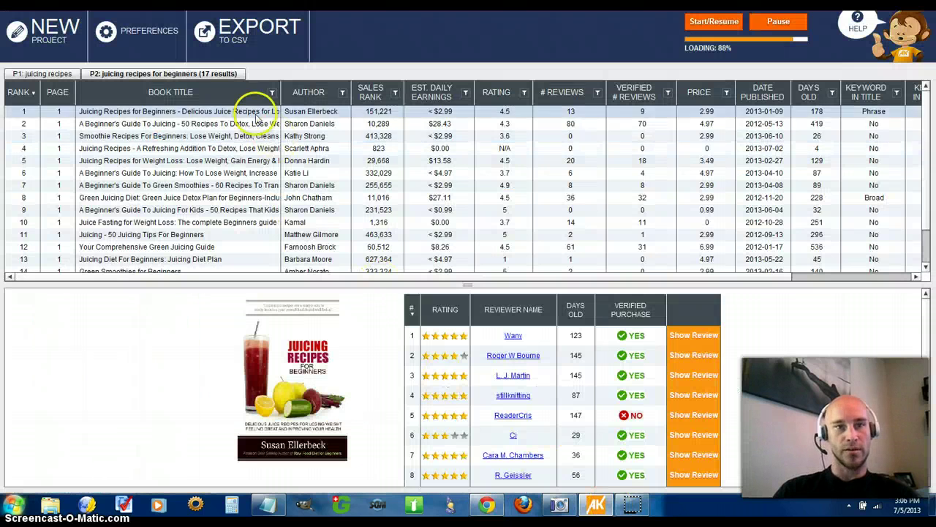
Preview books ranked 2–5 in the P2 table, then reselect the top book, Juicing Recipes for Beginners
{"action": "left_click", "coordinate": [204, 124]}
{"action": "left_click", "coordinate": [197, 138]}
{"action": "left_click", "coordinate": [194, 148]}
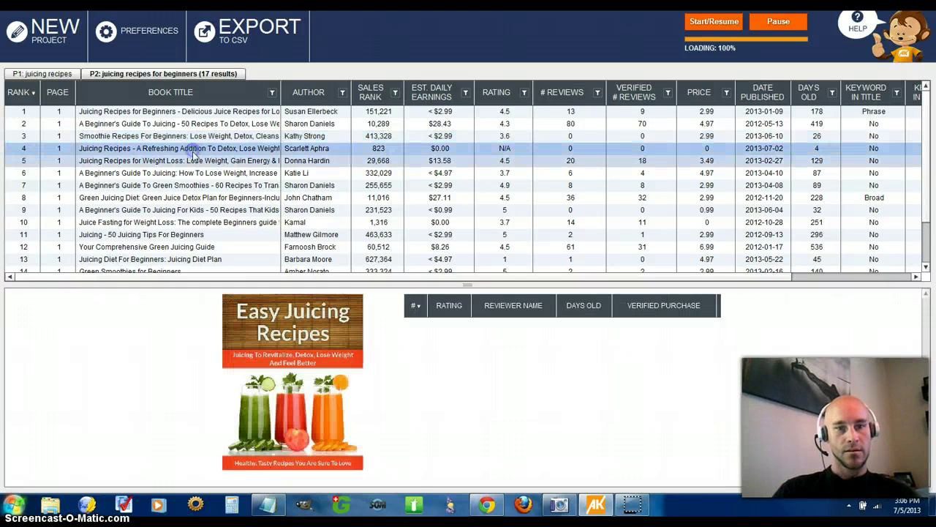
{"action": "left_click", "coordinate": [192, 161]}
{"action": "left_click", "coordinate": [197, 111]}
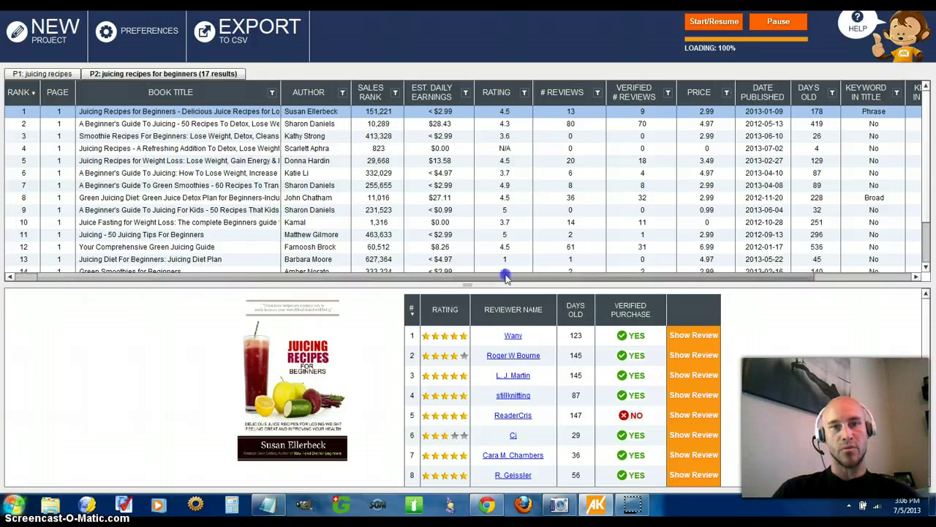
{"action": "left_click_drag", "start_coordinate": [505, 274], "coordinate": [515, 282]}
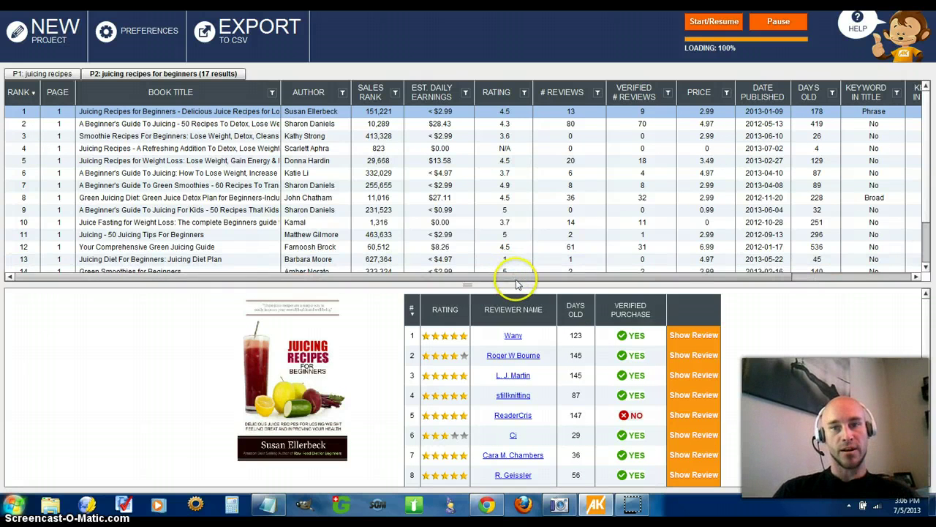
{"action": "scroll", "coordinate": [545, 272], "scroll_direction": "right", "scroll_amount": 1}
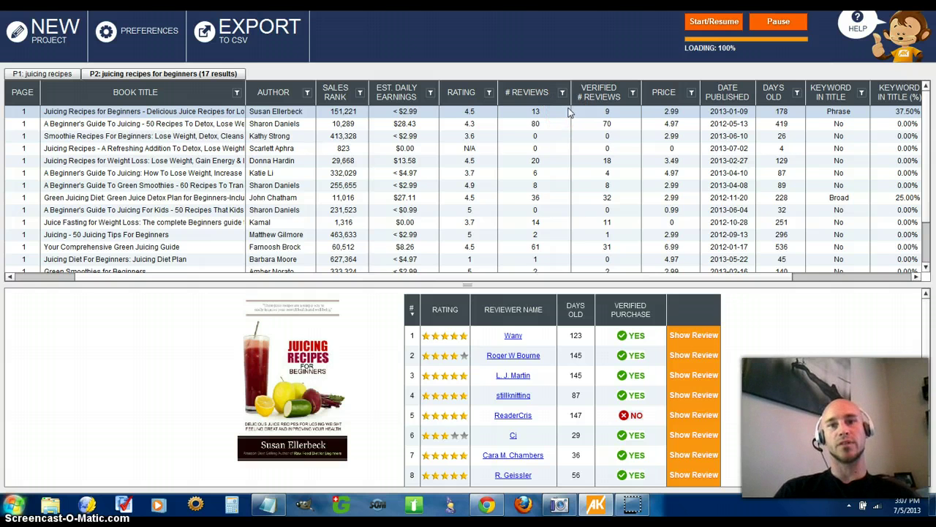
{"action": "left_click", "coordinate": [585, 114]}
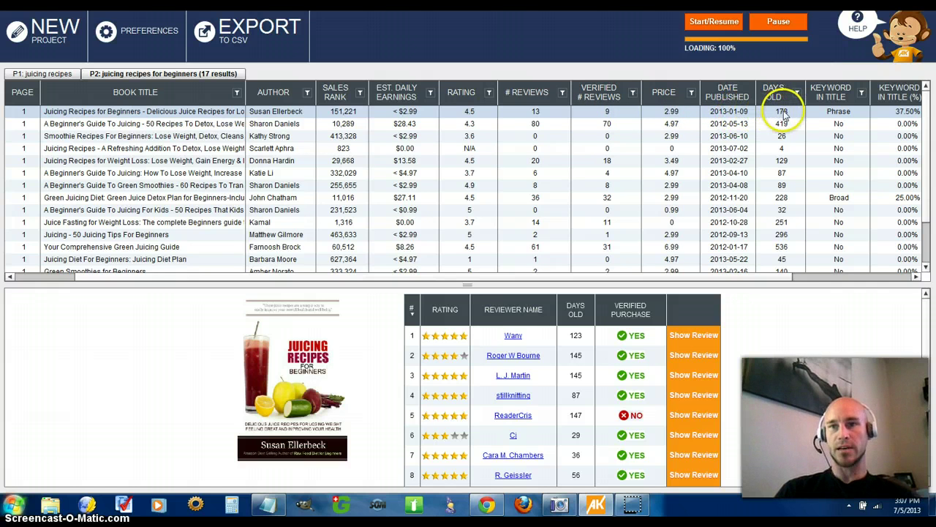
{"action": "left_click", "coordinate": [761, 278]}
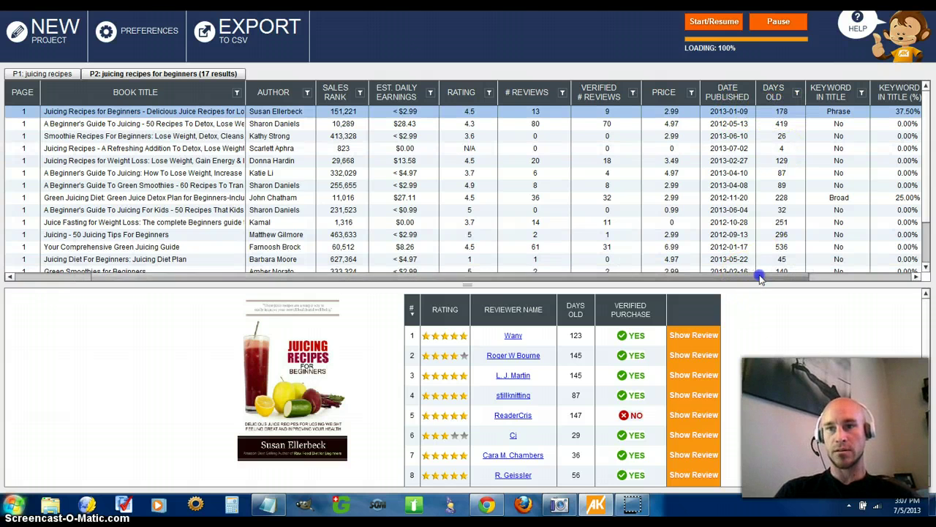
{"action": "left_click_drag", "start_coordinate": [770, 278], "coordinate": [815, 147]}
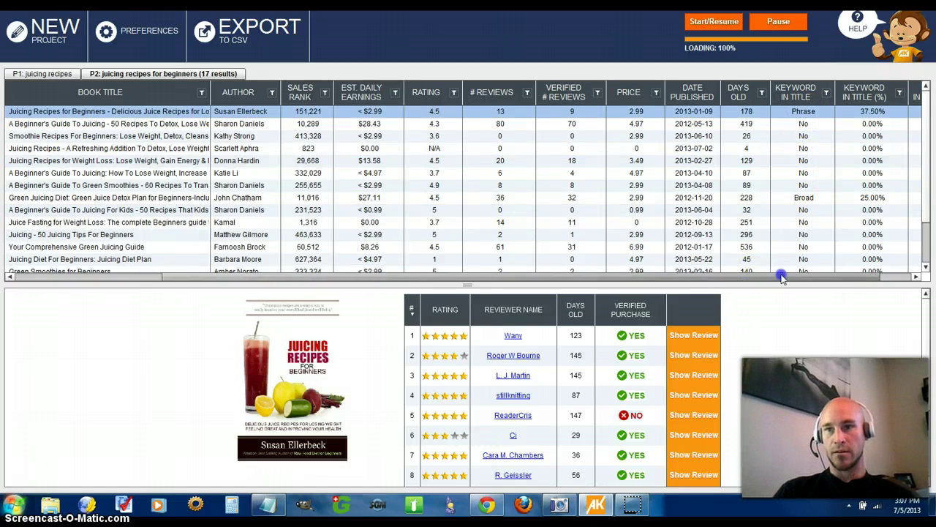
{"action": "left_click_drag", "start_coordinate": [781, 274], "coordinate": [839, 275]}
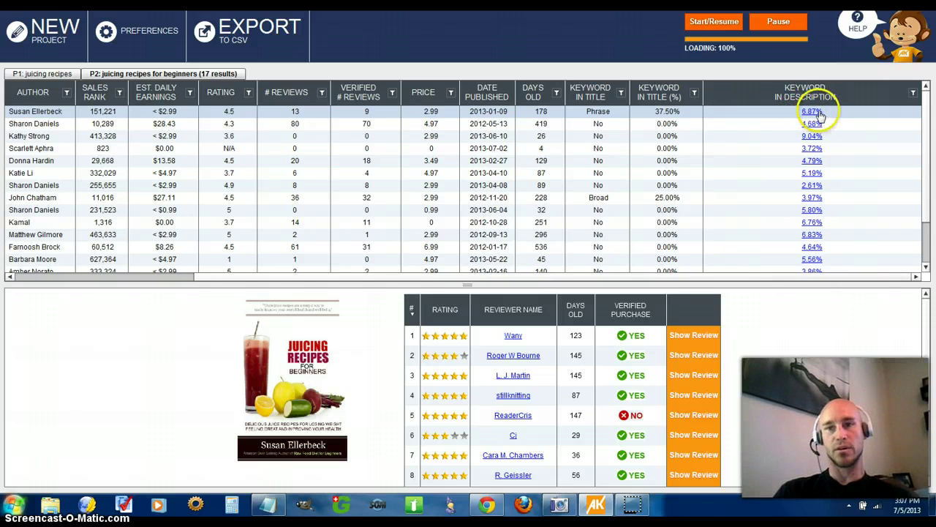
{"action": "mouse_move", "coordinate": [769, 277]}
{"action": "left_mouse_down"}
{"action": "mouse_move", "coordinate": [592, 283]}
{"action": "mouse_move", "coordinate": [830, 275]}
{"action": "mouse_move", "coordinate": [831, 212]}
{"action": "left_mouse_up"}
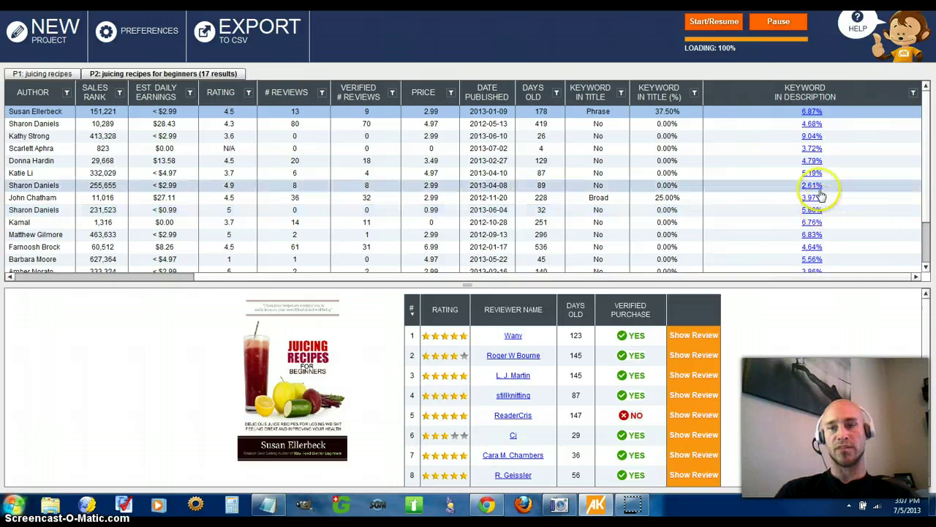
{"action": "left_click_drag", "start_coordinate": [798, 280], "coordinate": [597, 278]}
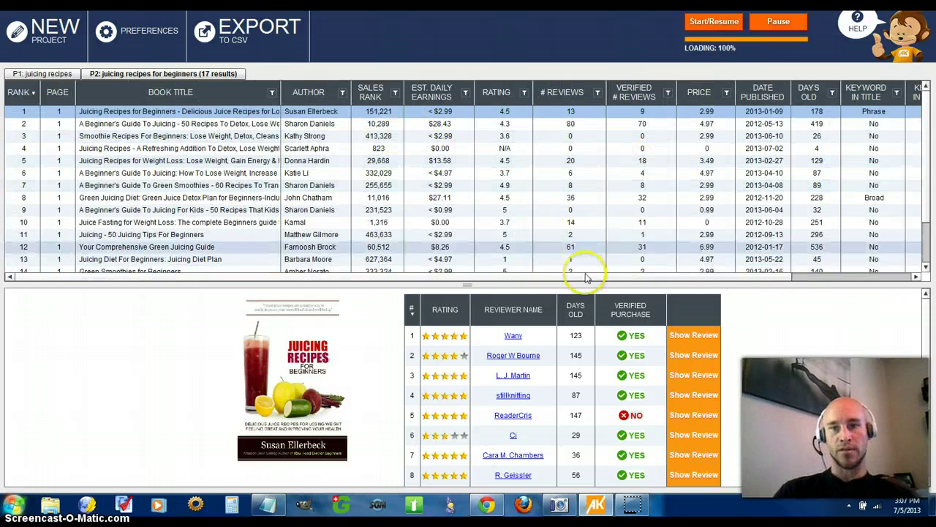
{"action": "left_click_drag", "start_coordinate": [556, 280], "coordinate": [690, 282]}
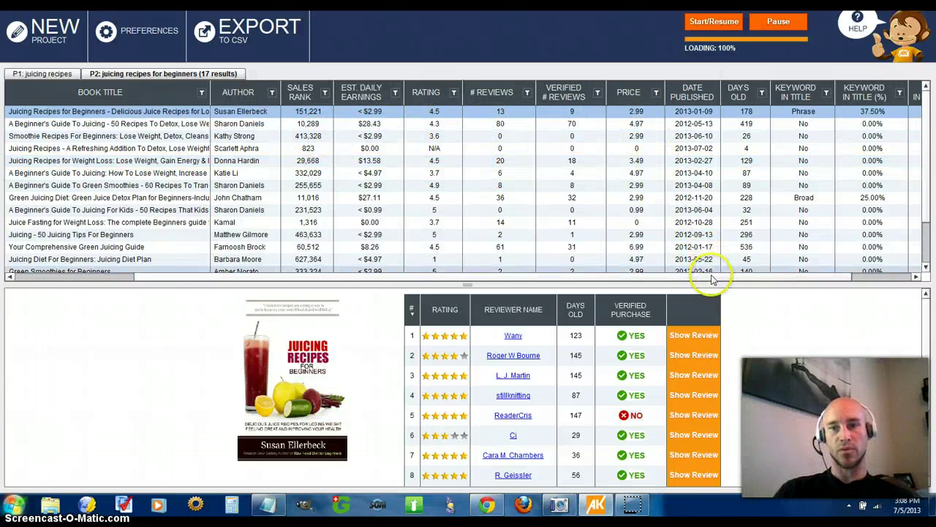
{"action": "left_click_drag", "start_coordinate": [731, 278], "coordinate": [763, 277]}
{"action": "left_click", "coordinate": [859, 22]}
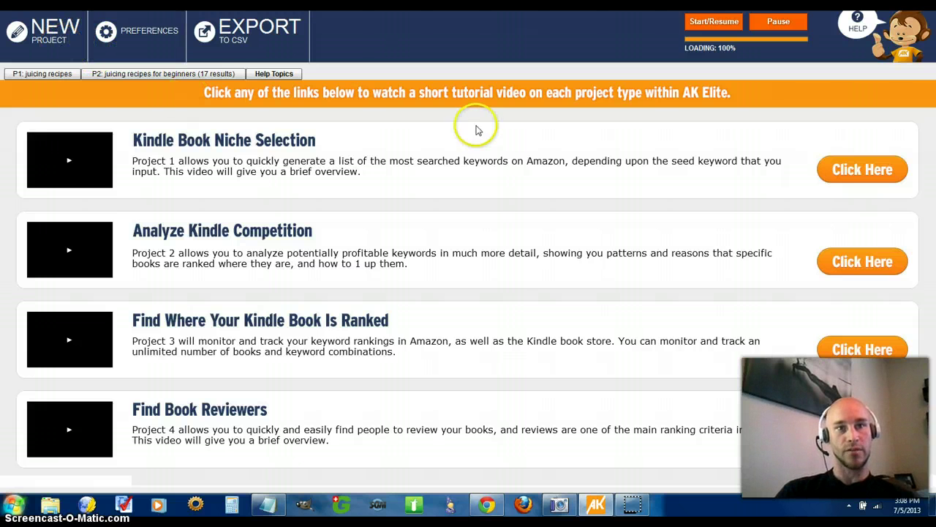
Return to the P2 'juicing recipes for beginners' results tab
{"action": "left_click", "coordinate": [220, 73]}
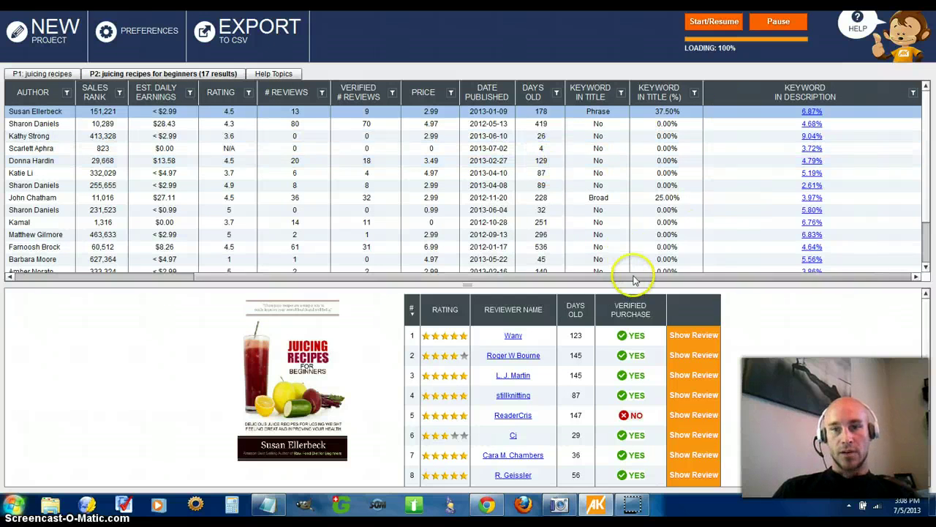
Select A Beginner's Guide To Juicing (80 reviews) and scroll through its reviewer list
{"action": "left_click", "coordinate": [172, 123]}
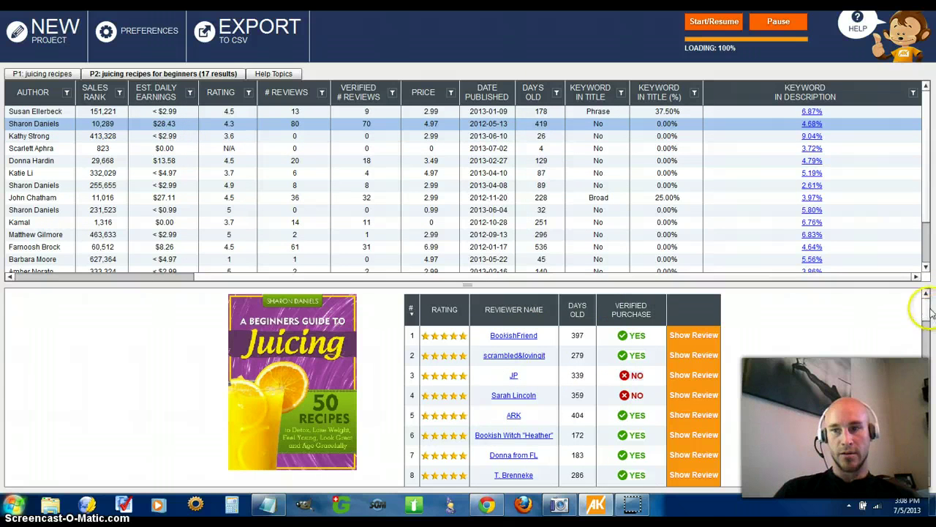
{"action": "scroll", "coordinate": [929, 313], "scroll_direction": "down", "scroll_amount": 3}
{"action": "scroll", "coordinate": [732, 315], "scroll_direction": "up", "scroll_amount": 3}
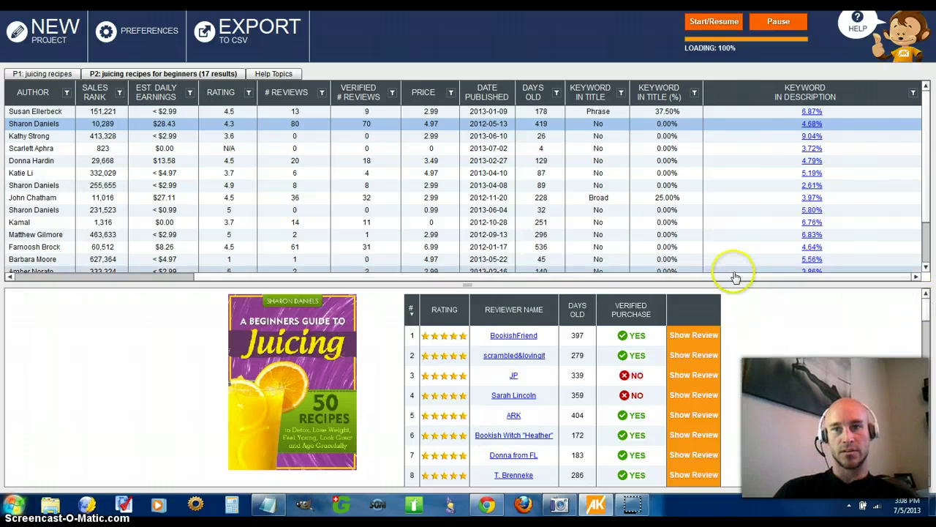
{"action": "left_click_drag", "start_coordinate": [735, 276], "coordinate": [668, 277]}
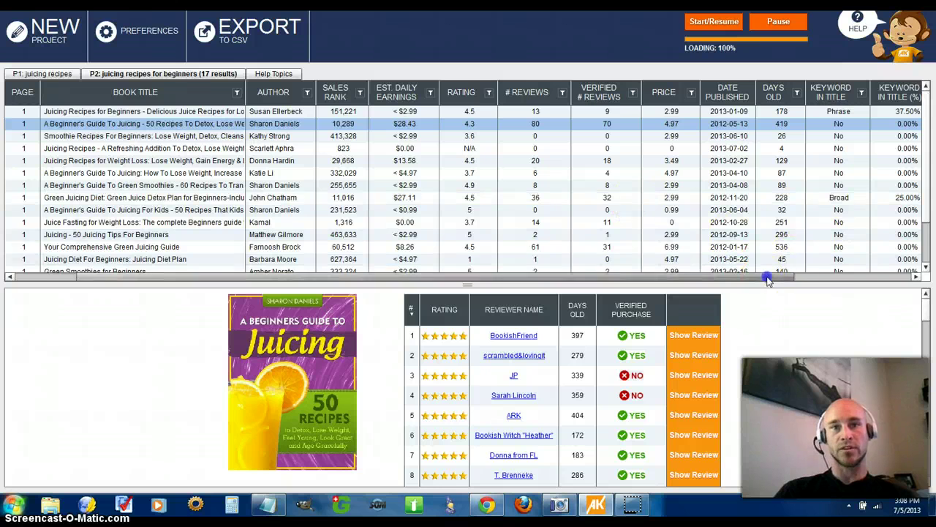
{"action": "left_click_drag", "start_coordinate": [766, 281], "coordinate": [739, 281]}
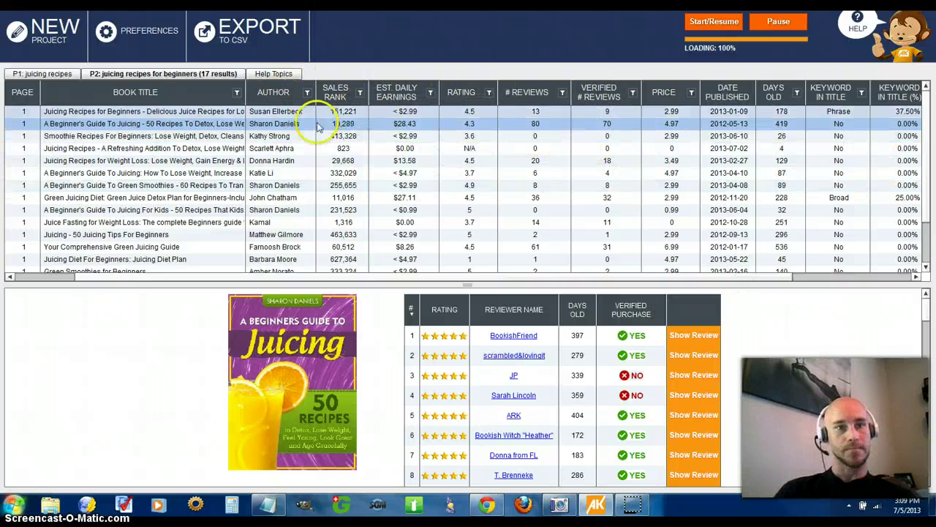
Create a 3. Find Where Your Kindle Book Is Ranked project and open its empty Add new project form
{"action": "left_click", "coordinate": [55, 48]}
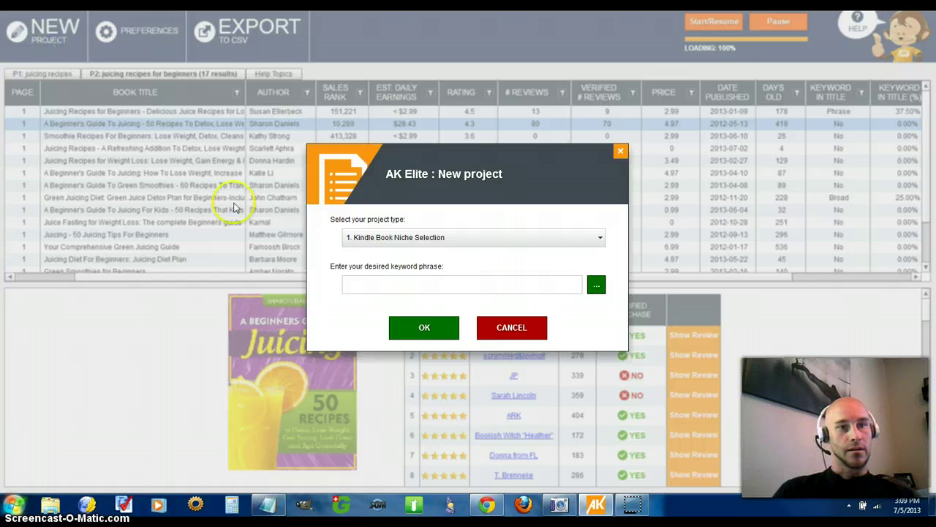
{"action": "left_click", "coordinate": [500, 238]}
{"action": "left_click", "coordinate": [414, 279]}
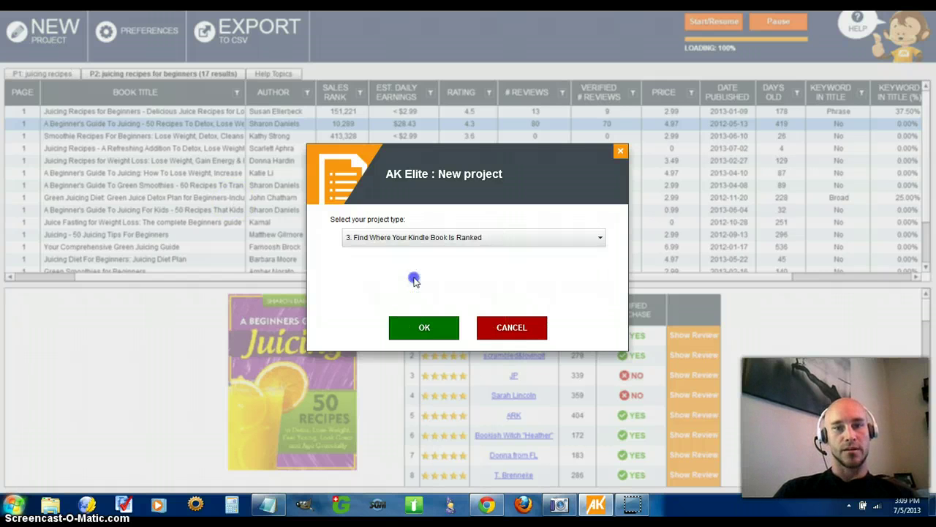
{"action": "left_click", "coordinate": [426, 330]}
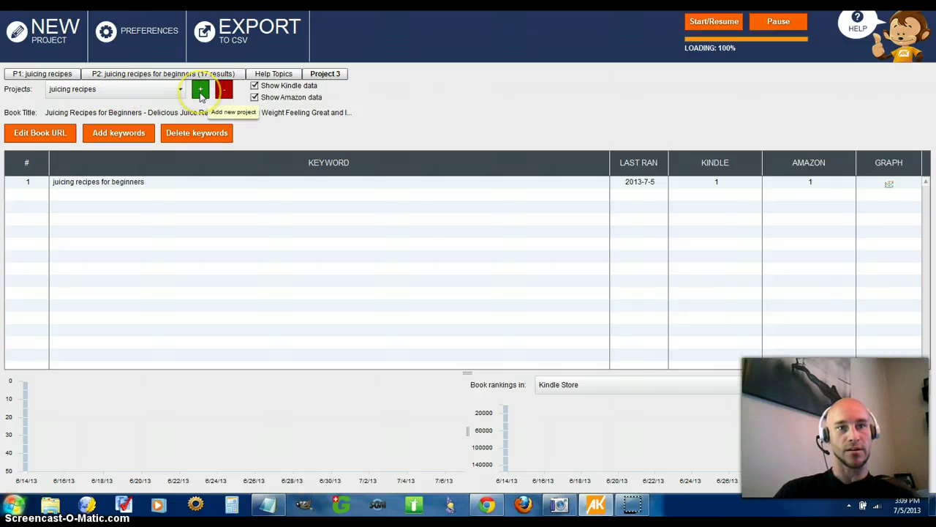
{"action": "left_click", "coordinate": [200, 93]}
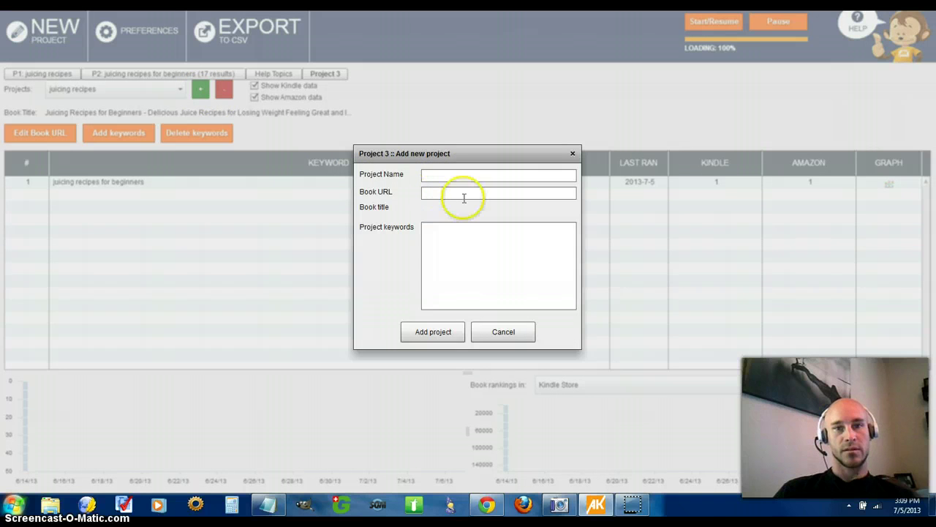
View the Juicing Recipes for Beginners Kindle page, select its URL, then cancel AK Elite's add-project form
{"action": "left_click", "coordinate": [486, 505]}
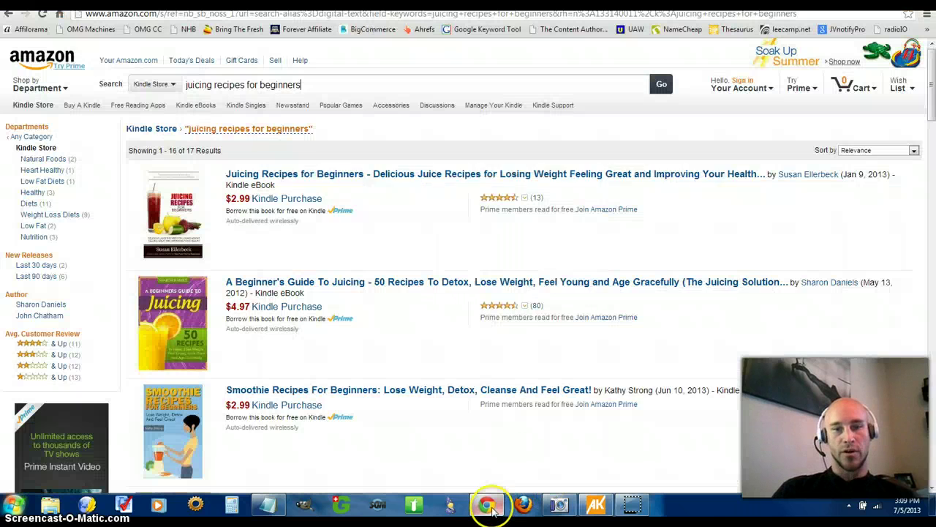
{"action": "left_click", "coordinate": [306, 177]}
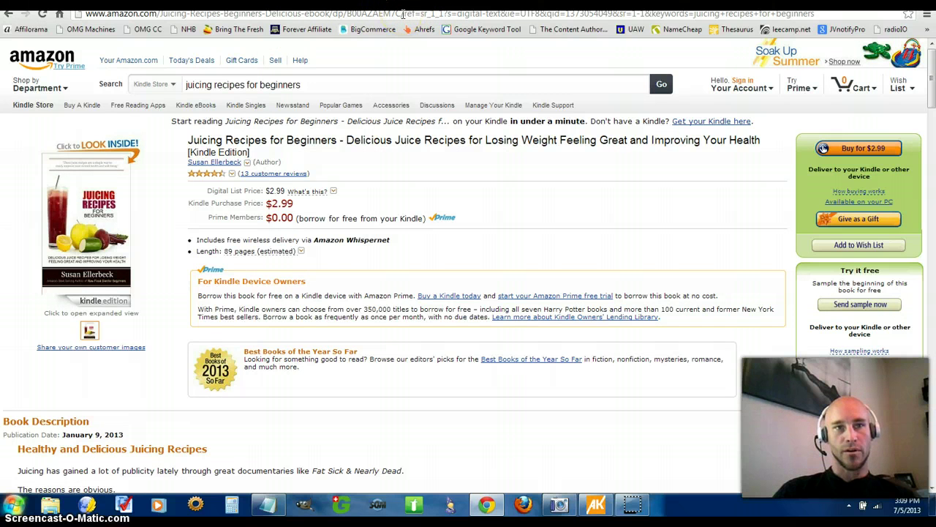
{"action": "left_click_drag", "start_coordinate": [396, 14], "coordinate": [119, 18]}
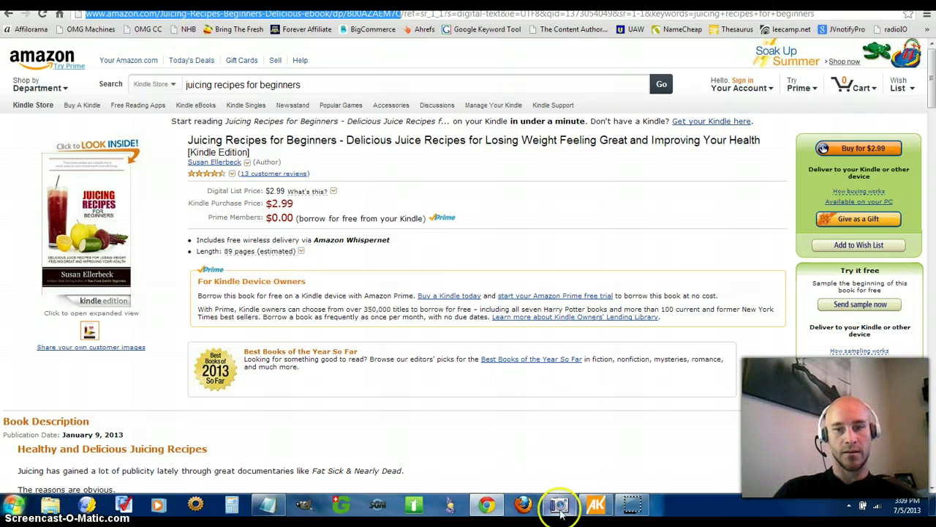
{"action": "left_click", "coordinate": [585, 505]}
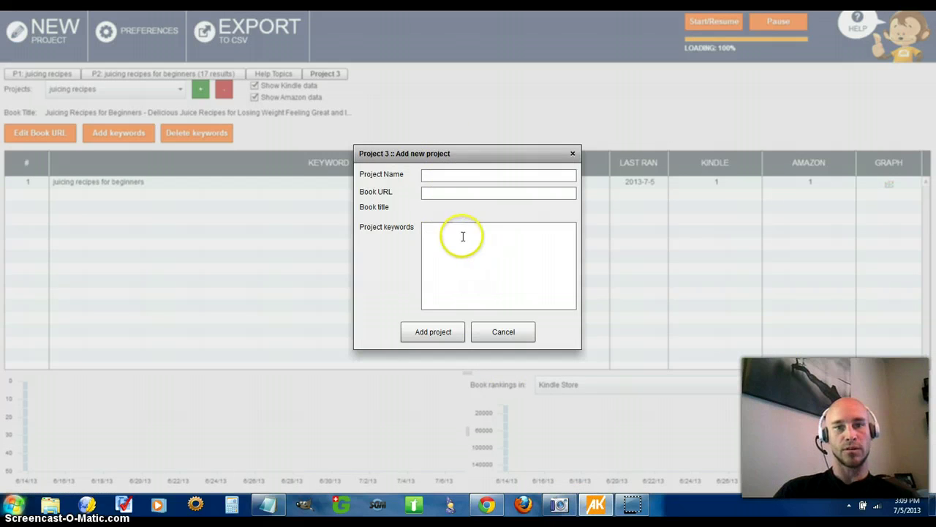
{"action": "left_click", "coordinate": [503, 331]}
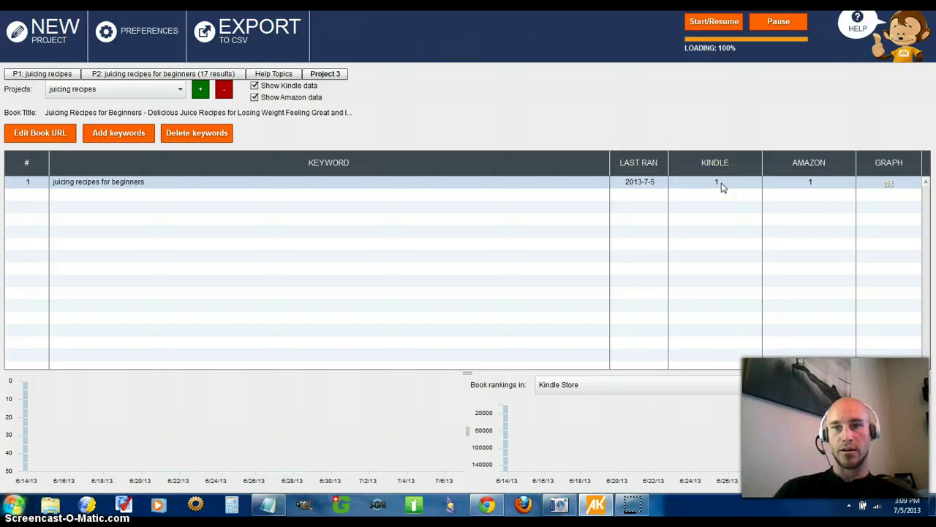
Check the rank-1 Kindle/Amazon result for 'juicing recipes for beginners', then view the book's Amazon page
{"action": "left_click", "coordinate": [820, 188]}
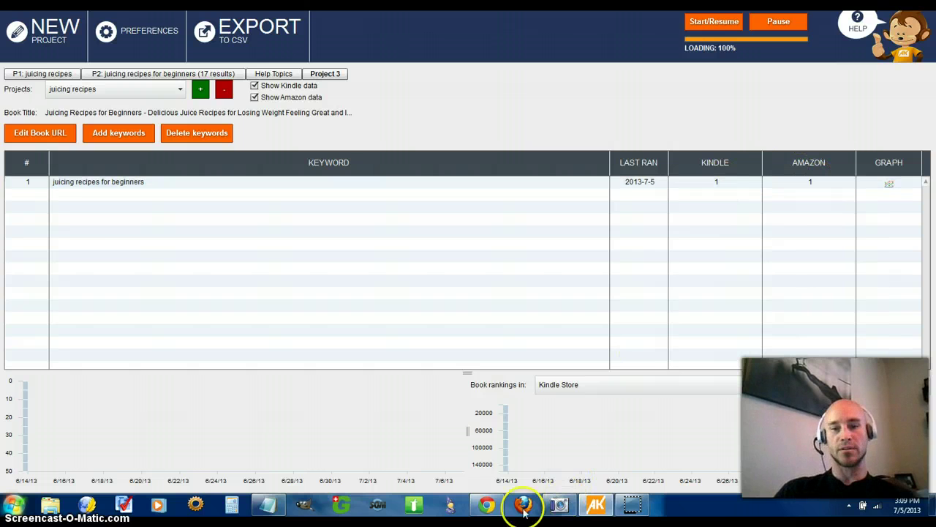
{"action": "left_click", "coordinate": [487, 504]}
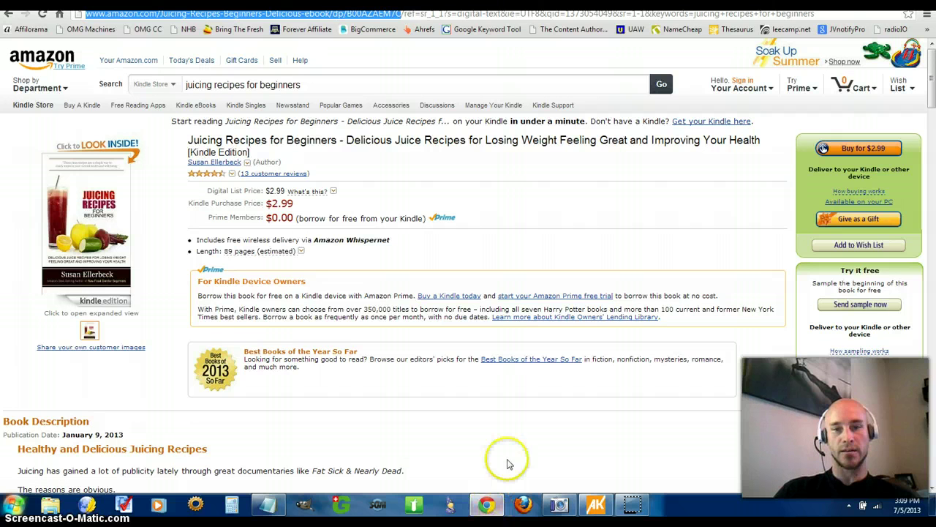
Return to Amazon's search results showing the book first, then go back to AK Elite's rank tracker
{"action": "left_click", "coordinate": [8, 13]}
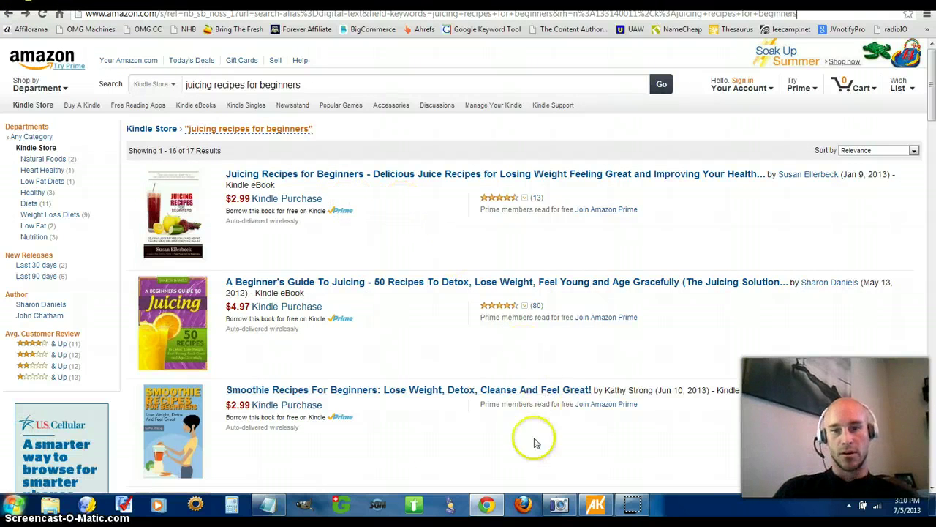
{"action": "left_click", "coordinate": [596, 504]}
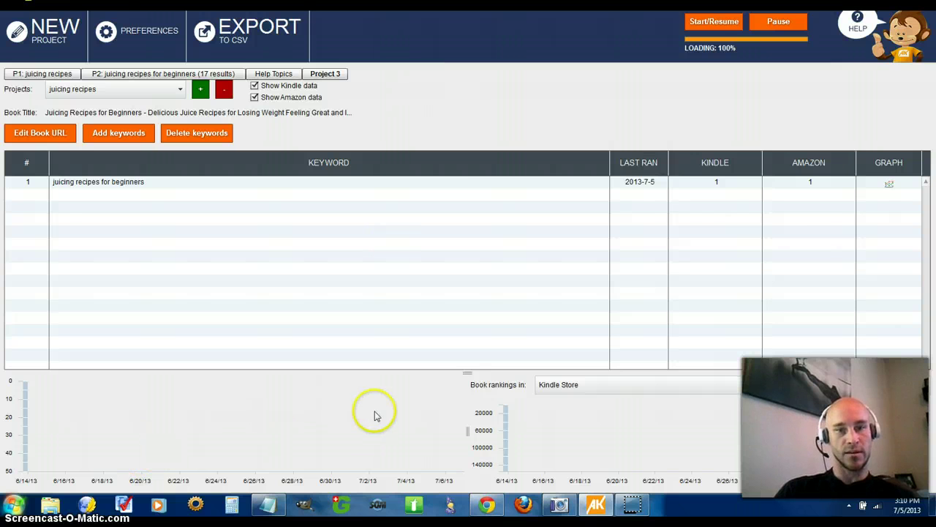
{"action": "left_click", "coordinate": [446, 181]}
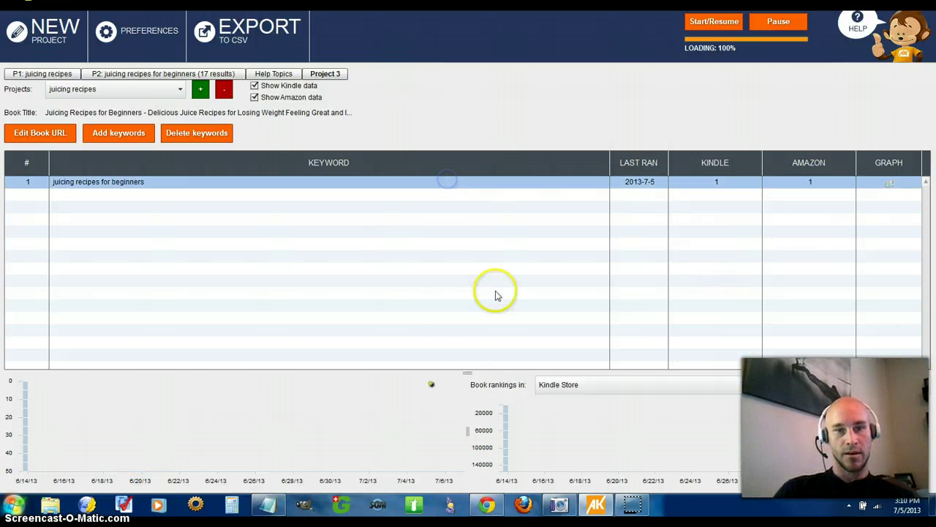
{"action": "mouse_move", "coordinate": [432, 388]}
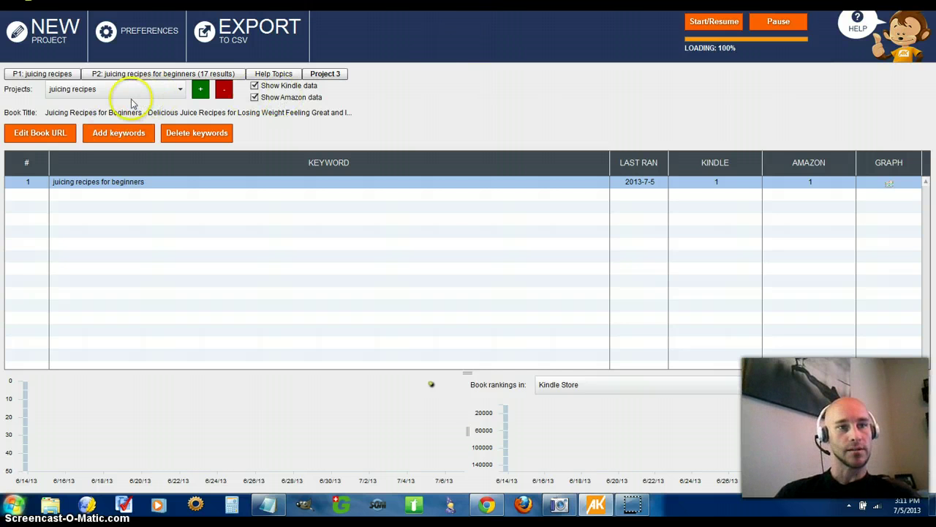
Create a Find Book Reviewers project by Amazon Category: Health, Fitness & Dieting, 100 max reviewers per book
{"action": "left_click", "coordinate": [22, 48]}
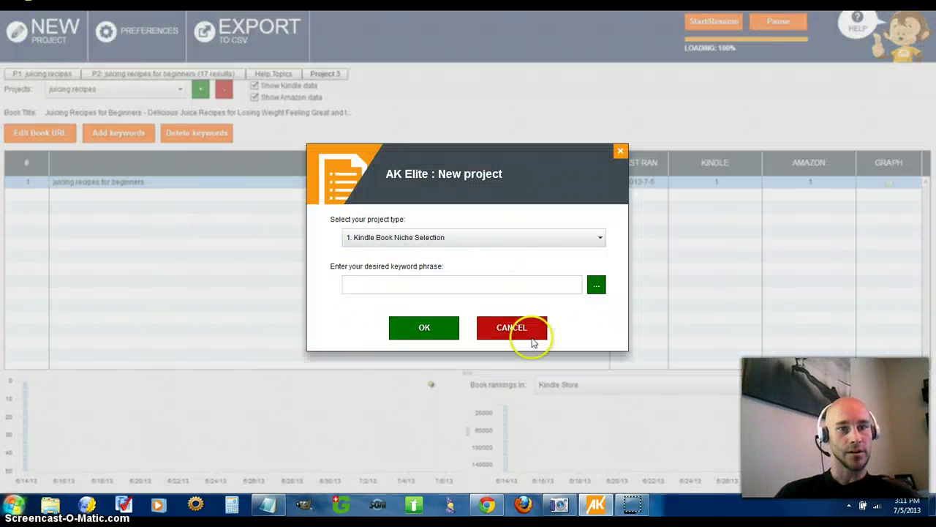
{"action": "left_click", "coordinate": [547, 242]}
{"action": "left_click", "coordinate": [408, 292]}
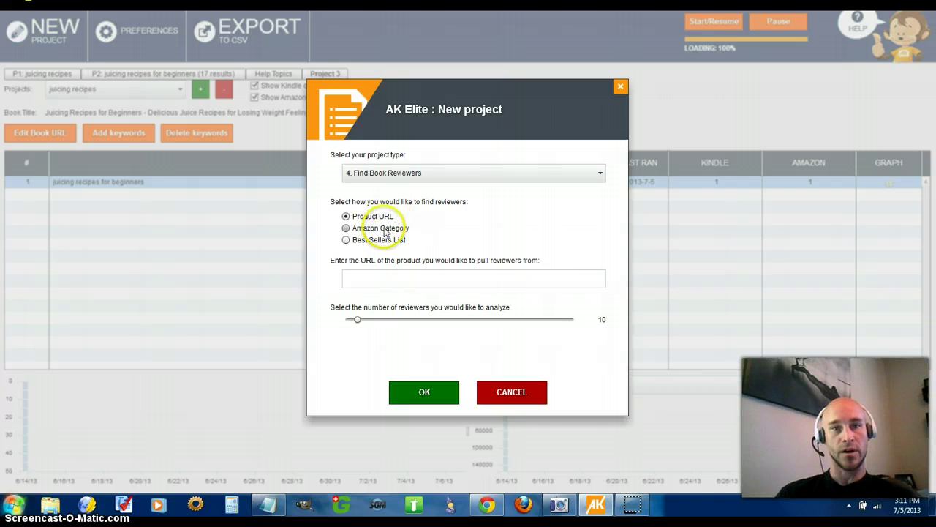
{"action": "left_click", "coordinate": [346, 229]}
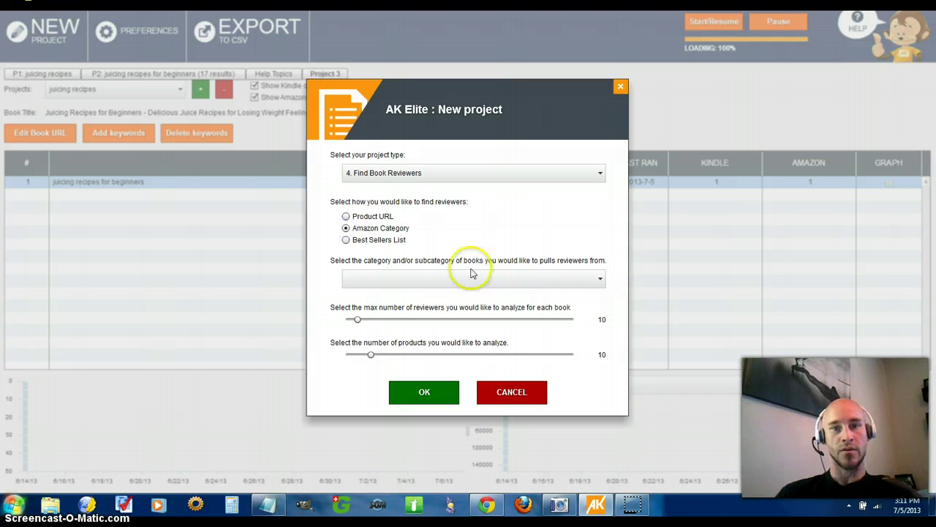
{"action": "left_click", "coordinate": [593, 281]}
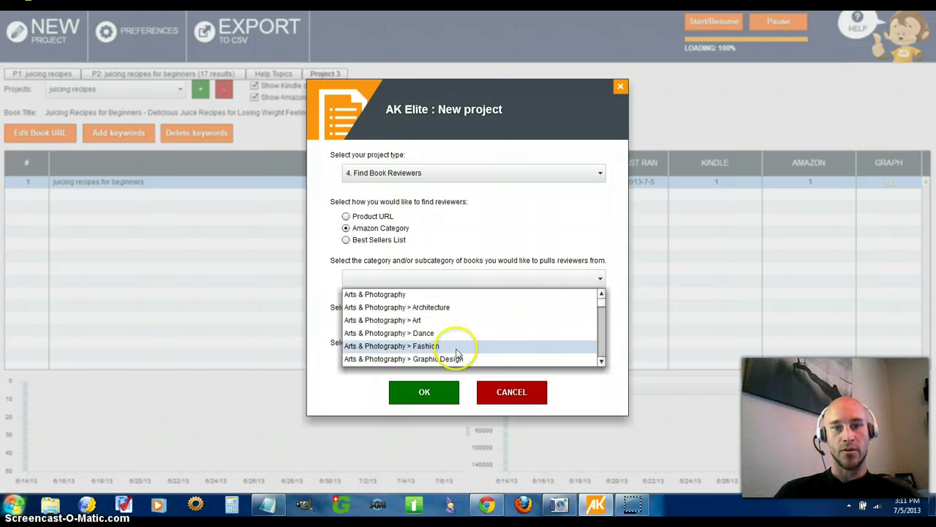
{"action": "scroll", "coordinate": [449, 347], "scroll_direction": "down", "scroll_amount": 5}
{"action": "scroll", "coordinate": [479, 336], "scroll_direction": "down", "scroll_amount": 15}
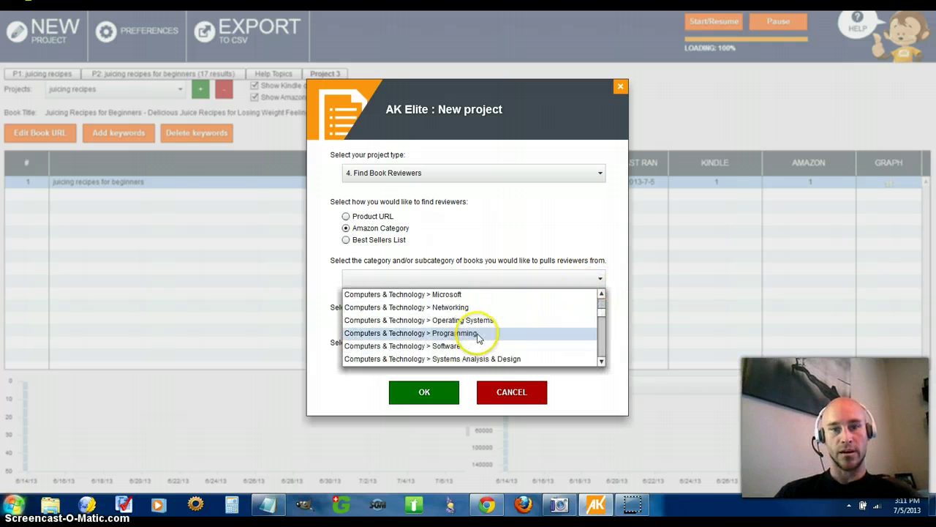
{"action": "scroll", "coordinate": [480, 335], "scroll_direction": "down", "scroll_amount": 1}
{"action": "scroll", "coordinate": [486, 333], "scroll_direction": "up", "scroll_amount": 4}
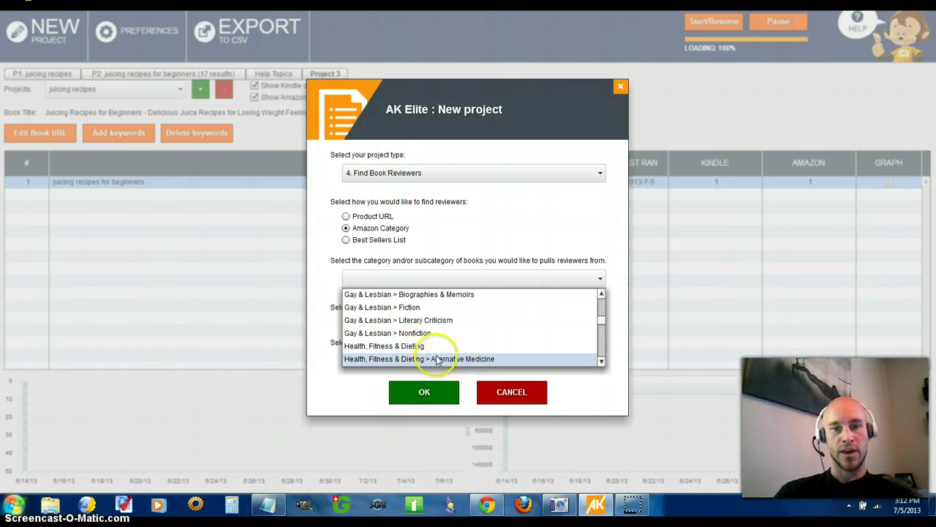
{"action": "left_click", "coordinate": [406, 349]}
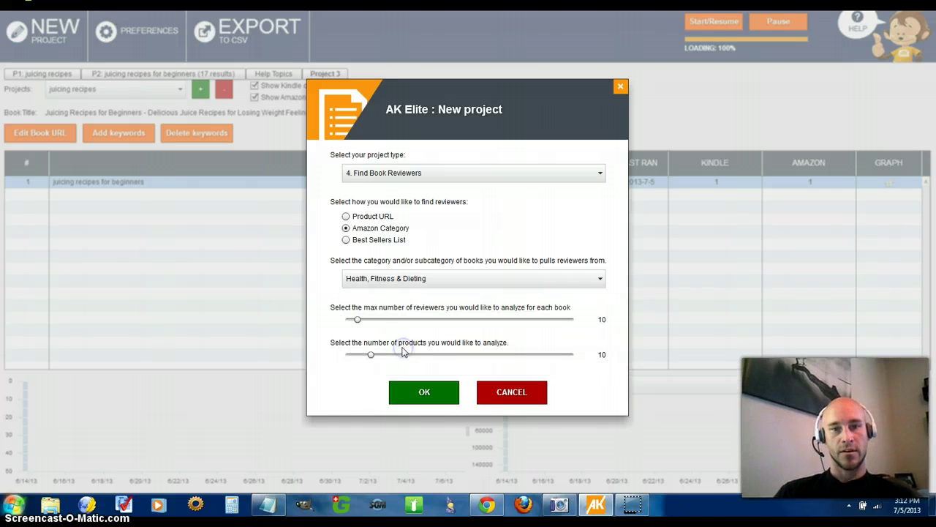
{"action": "left_click_drag", "start_coordinate": [357, 319], "coordinate": [596, 320]}
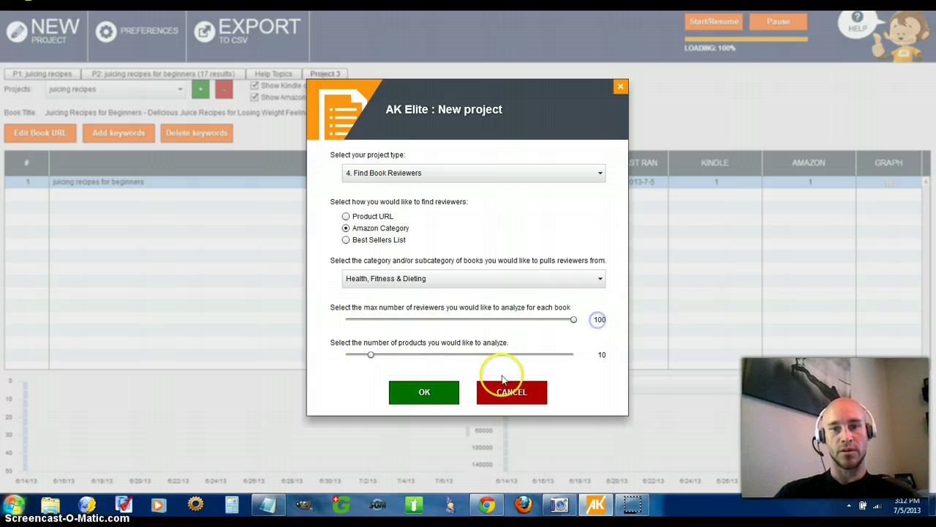
{"action": "left_click", "coordinate": [422, 391]}
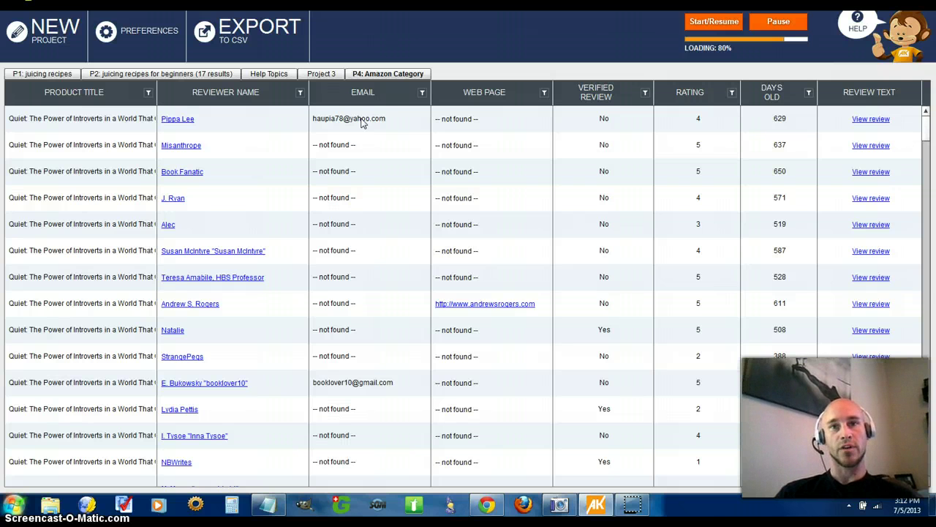
Click the EMAIL column header in the loading P4: Amazon Category reviewer table
{"action": "left_click", "coordinate": [395, 88]}
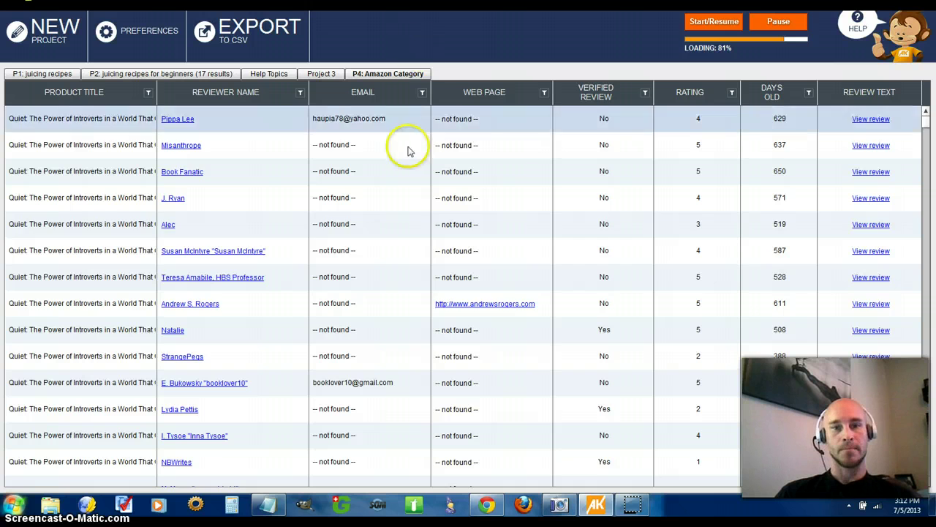
{"action": "scroll", "coordinate": [395, 234], "scroll_direction": "down", "scroll_amount": 3}
{"action": "scroll", "coordinate": [394, 235], "scroll_direction": "down", "scroll_amount": 10}
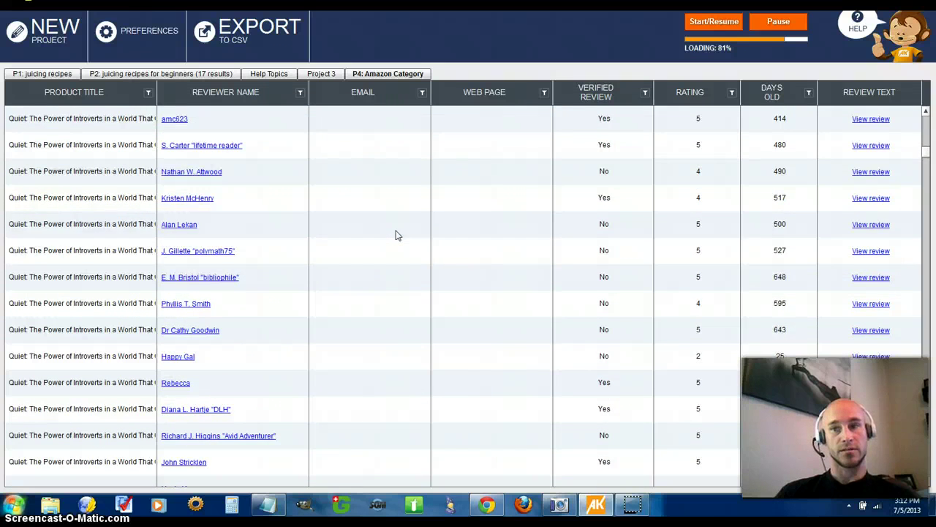
{"action": "scroll", "coordinate": [395, 235], "scroll_direction": "down", "scroll_amount": 10}
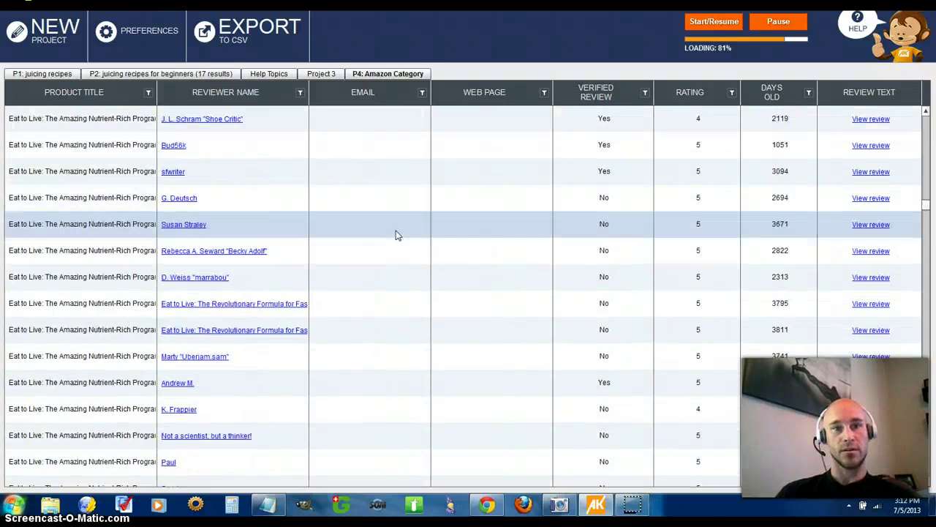
{"action": "scroll", "coordinate": [395, 234], "scroll_direction": "down", "scroll_amount": 10}
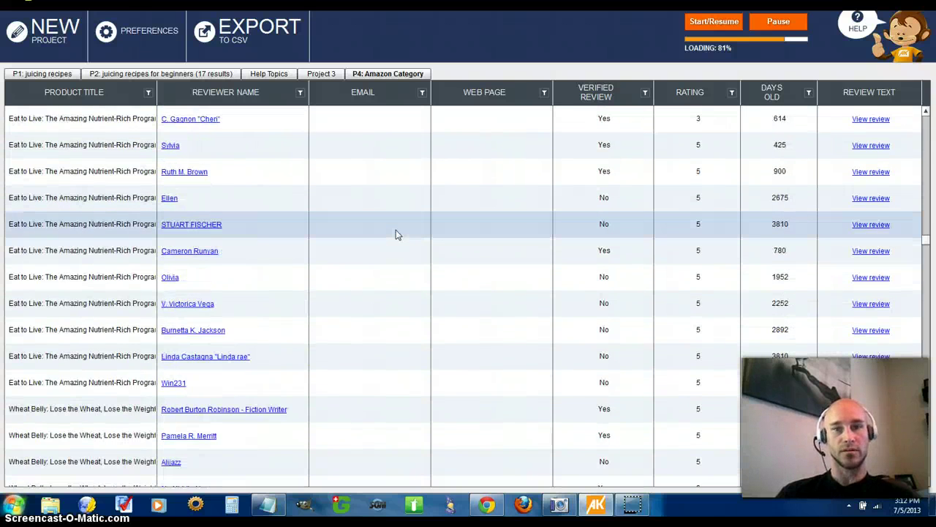
{"action": "scroll", "coordinate": [396, 230], "scroll_direction": "down", "scroll_amount": 4}
{"action": "scroll", "coordinate": [395, 230], "scroll_direction": "up", "scroll_amount": 7}
{"action": "left_click", "coordinate": [590, 198]}
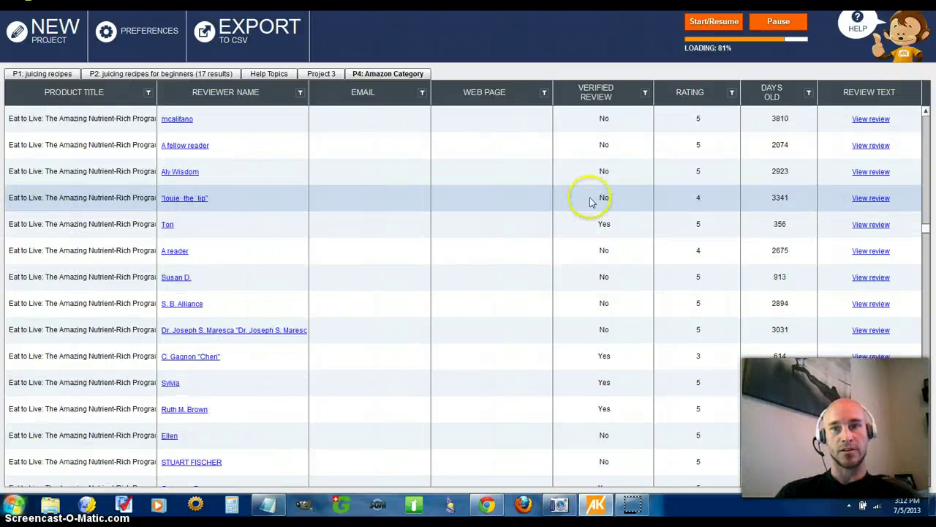
{"action": "scroll", "coordinate": [589, 198], "scroll_direction": "up", "scroll_amount": 2}
{"action": "scroll", "coordinate": [607, 153], "scroll_direction": "up", "scroll_amount": 2}
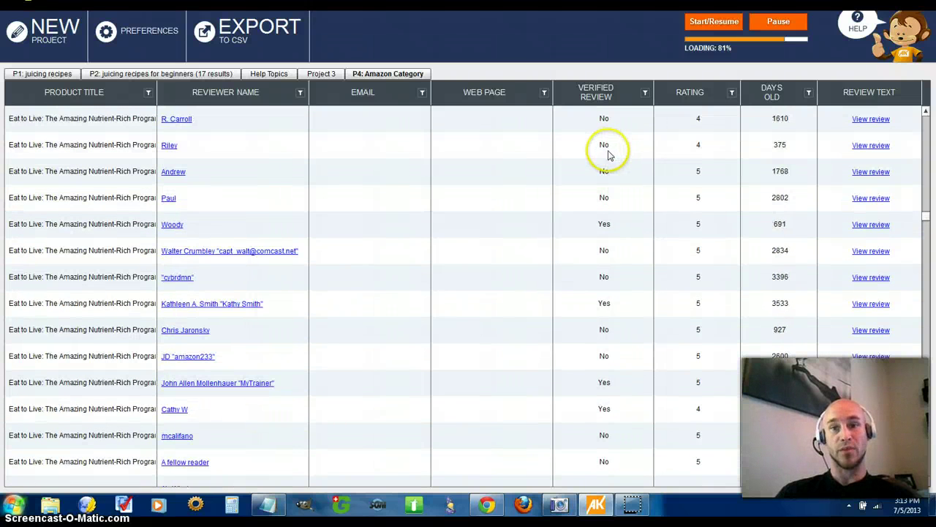
{"action": "scroll", "coordinate": [607, 152], "scroll_direction": "up", "scroll_amount": 3}
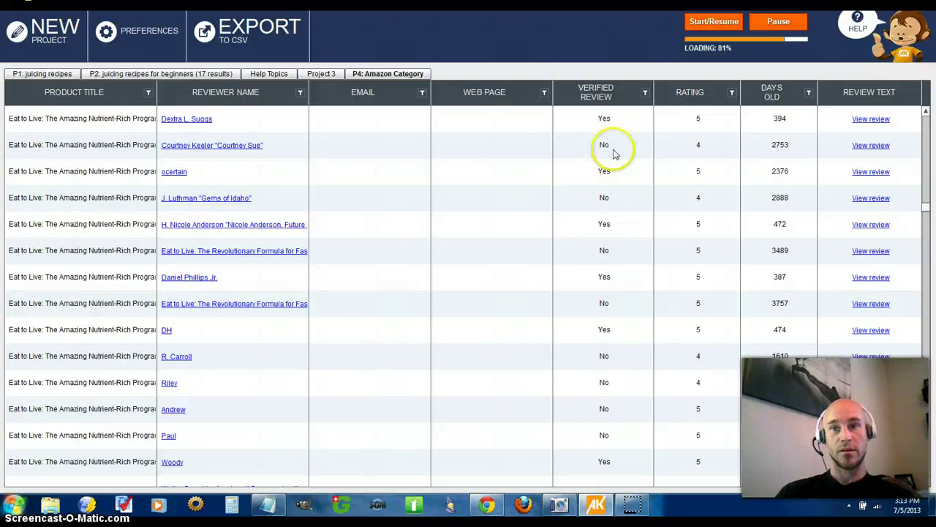
{"action": "scroll", "coordinate": [705, 178], "scroll_direction": "up", "scroll_amount": 8}
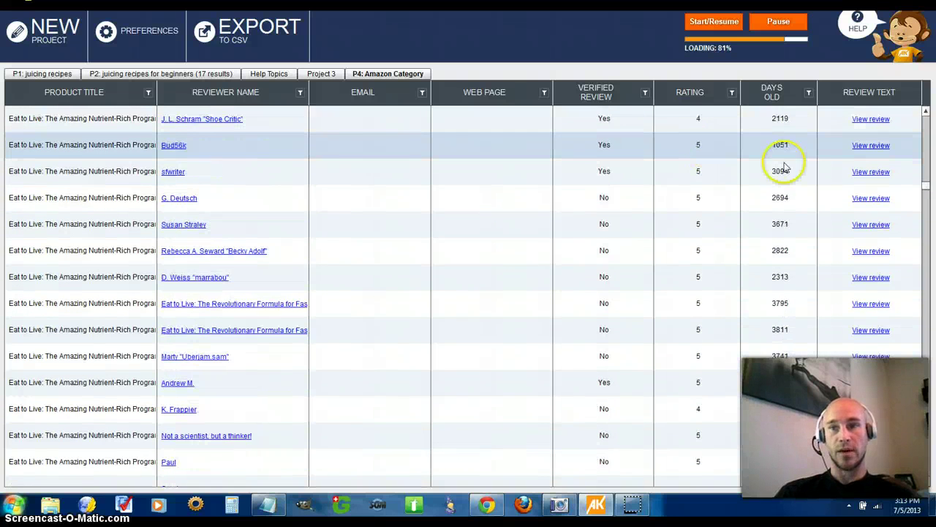
{"action": "scroll", "coordinate": [787, 164], "scroll_direction": "up", "scroll_amount": 7}
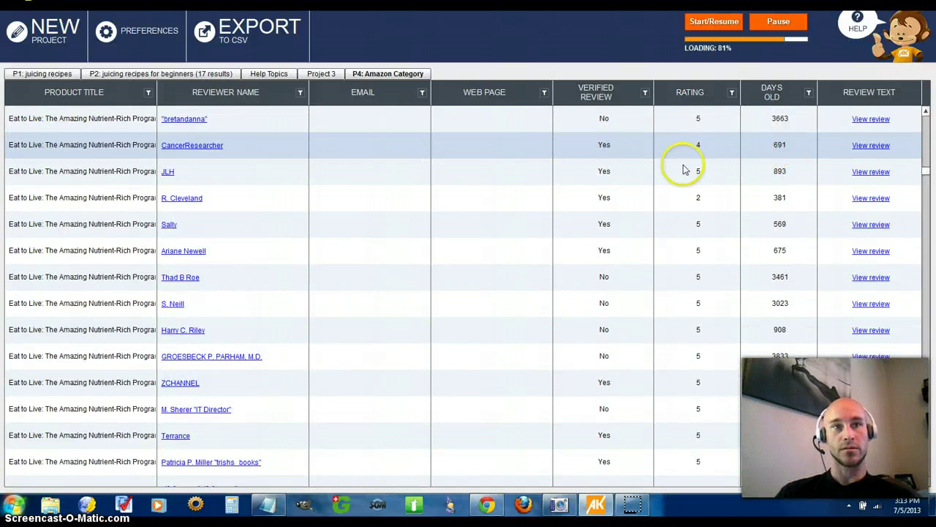
{"action": "scroll", "coordinate": [583, 151], "scroll_direction": "up", "scroll_amount": 2}
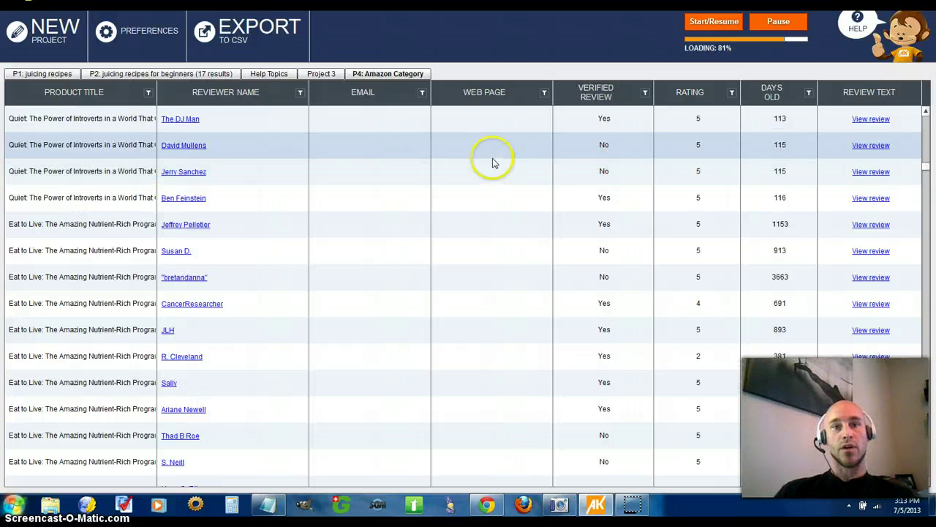